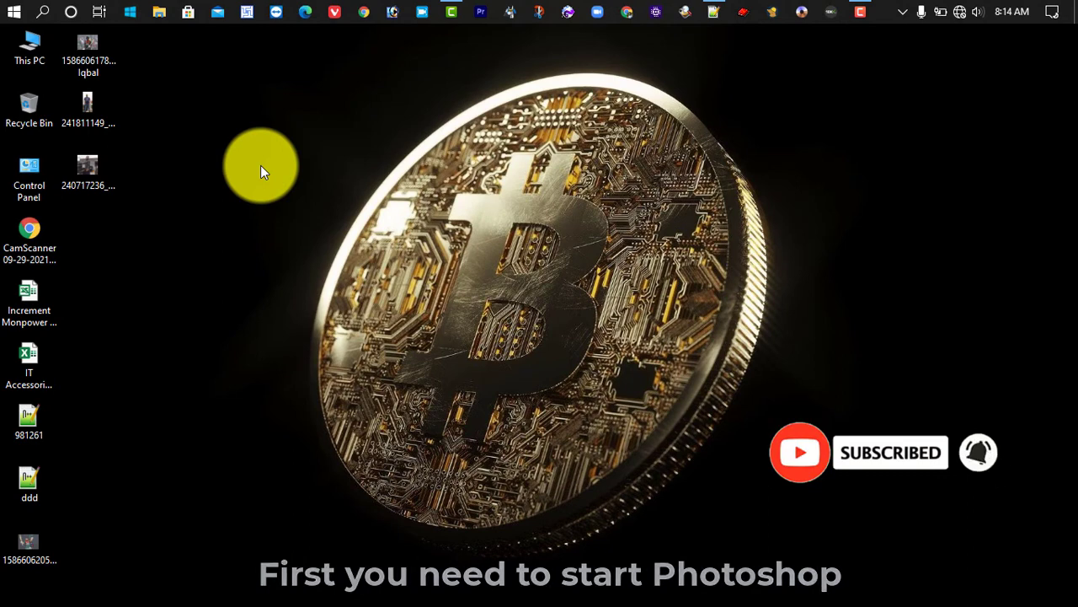
# - Launch Adobe Photoshop 7.0 from its desktop shortcut
pyautogui.click(393, 12)
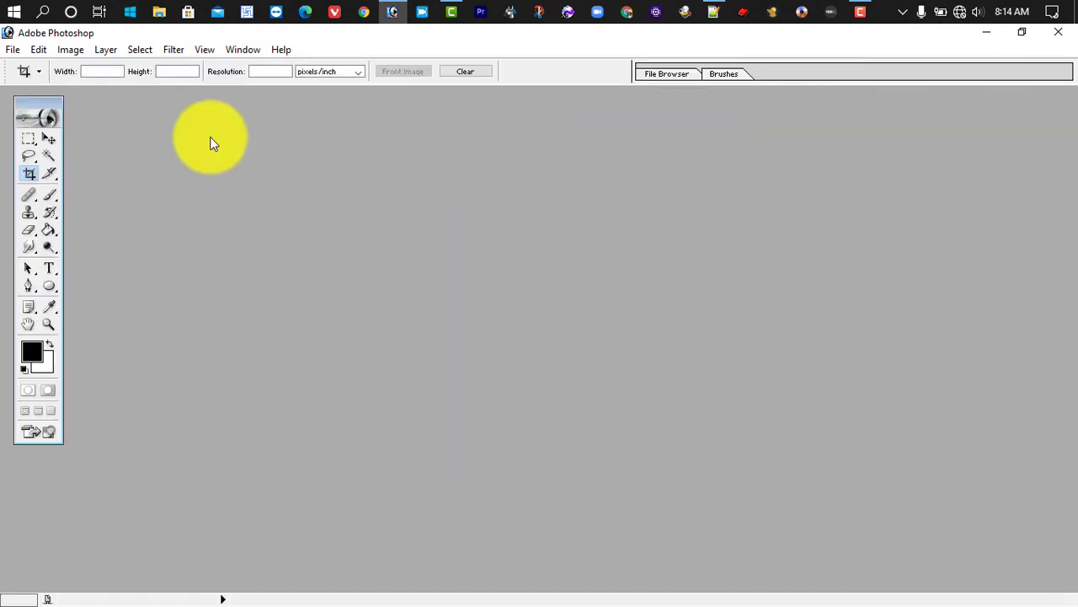
pyautogui.click(13, 49)
pyautogui.click(27, 84)
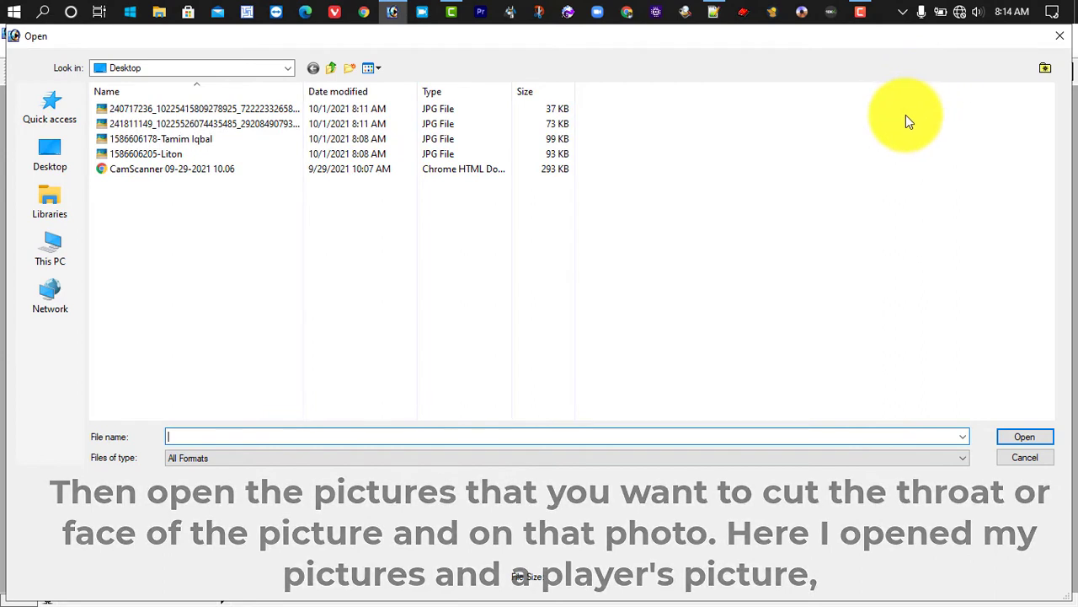
pyautogui.rightClick(905, 115)
pyautogui.moveTo(942, 128)
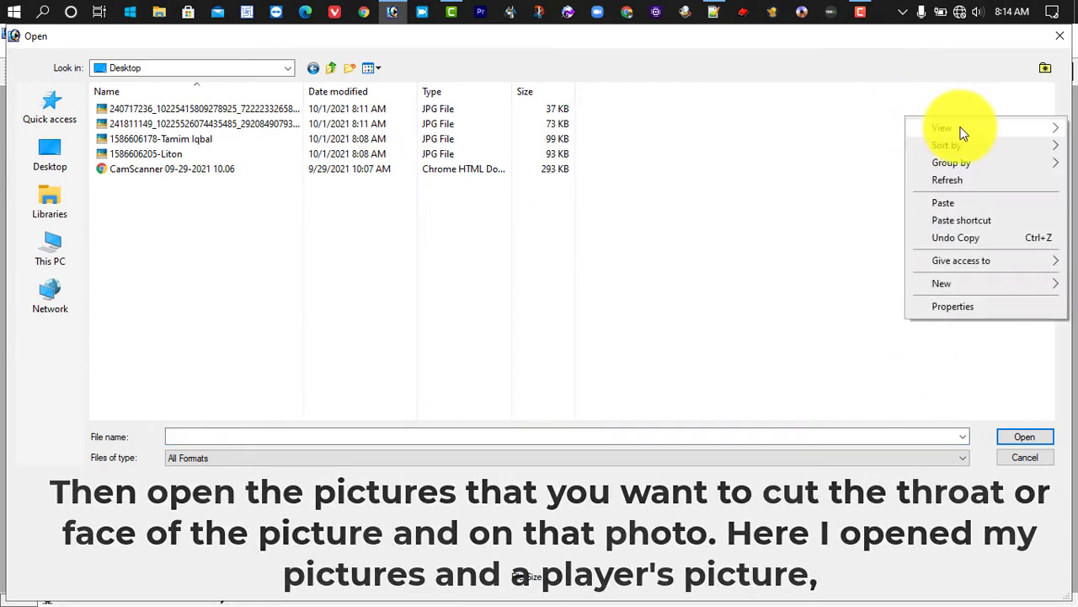
pyautogui.click(832, 146)
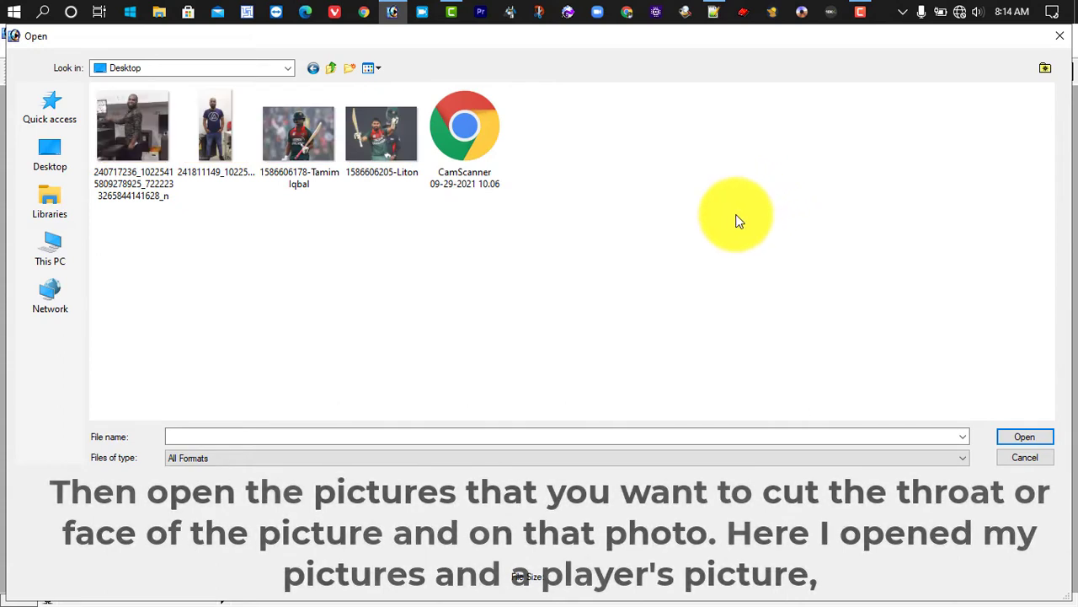
pyautogui.click(317, 155)
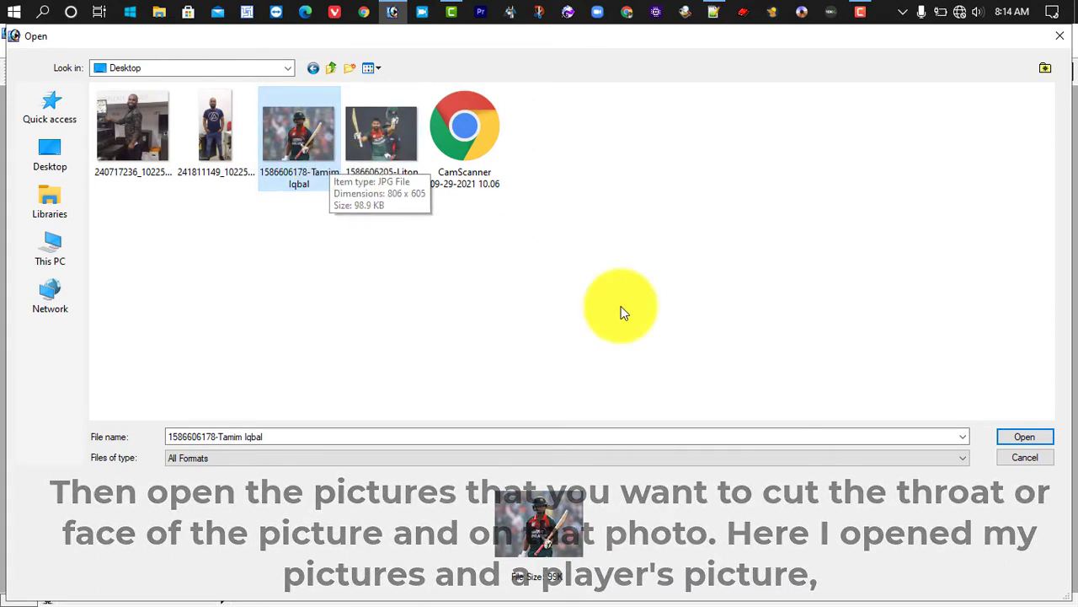
pyautogui.keyDown('ctrl'); pyautogui.click(218, 152); pyautogui.keyUp('ctrl')
pyautogui.keyDown('ctrl'); pyautogui.click(160, 138); pyautogui.keyUp('ctrl')
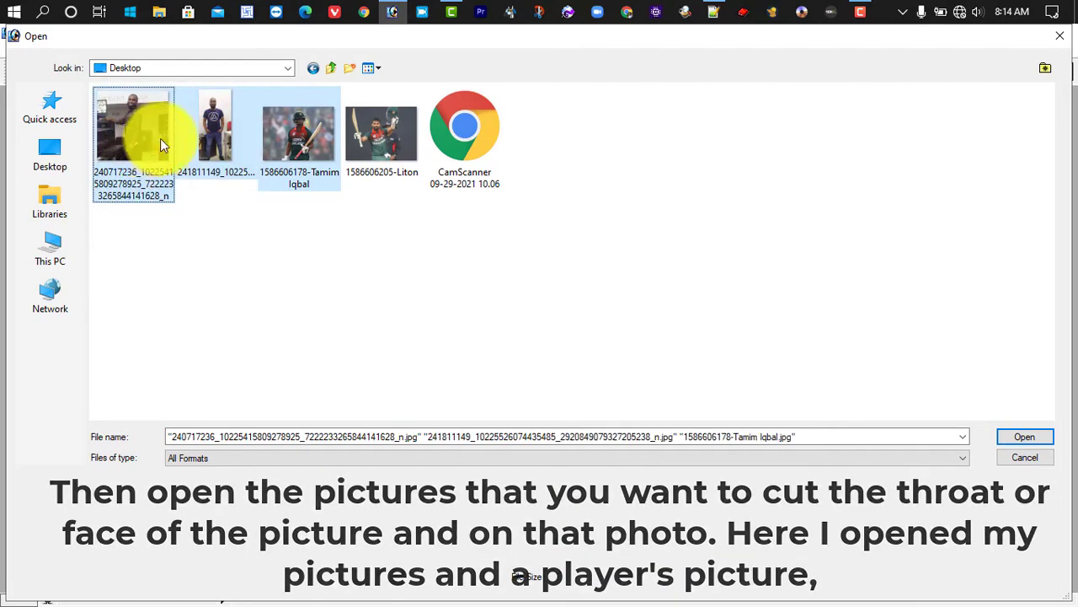
pyautogui.keyDown('ctrl'); pyautogui.click(374, 135); pyautogui.keyUp('ctrl')
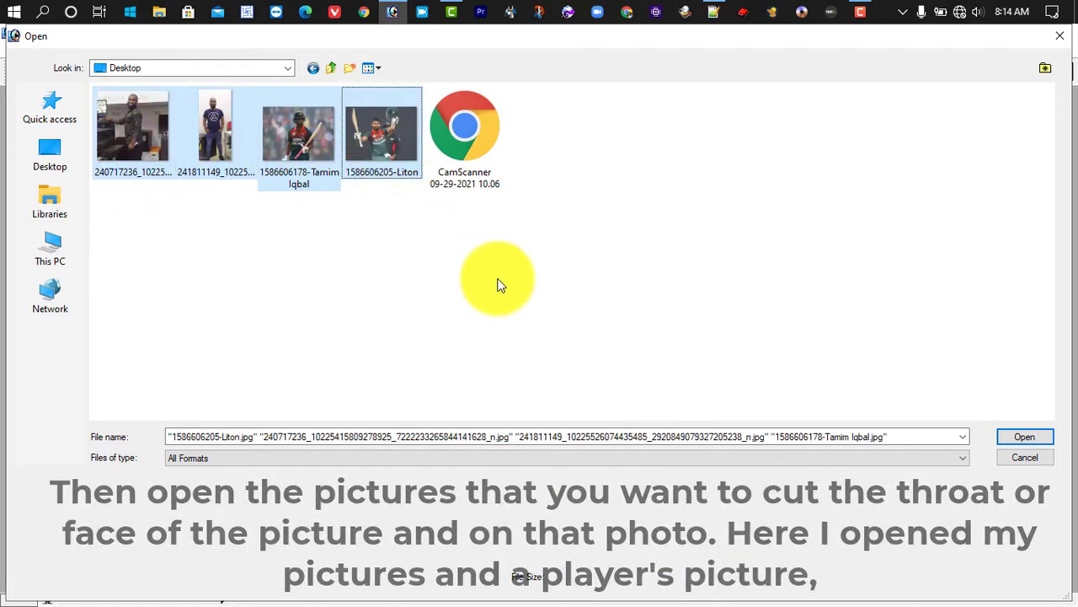
pyautogui.click(1019, 436)
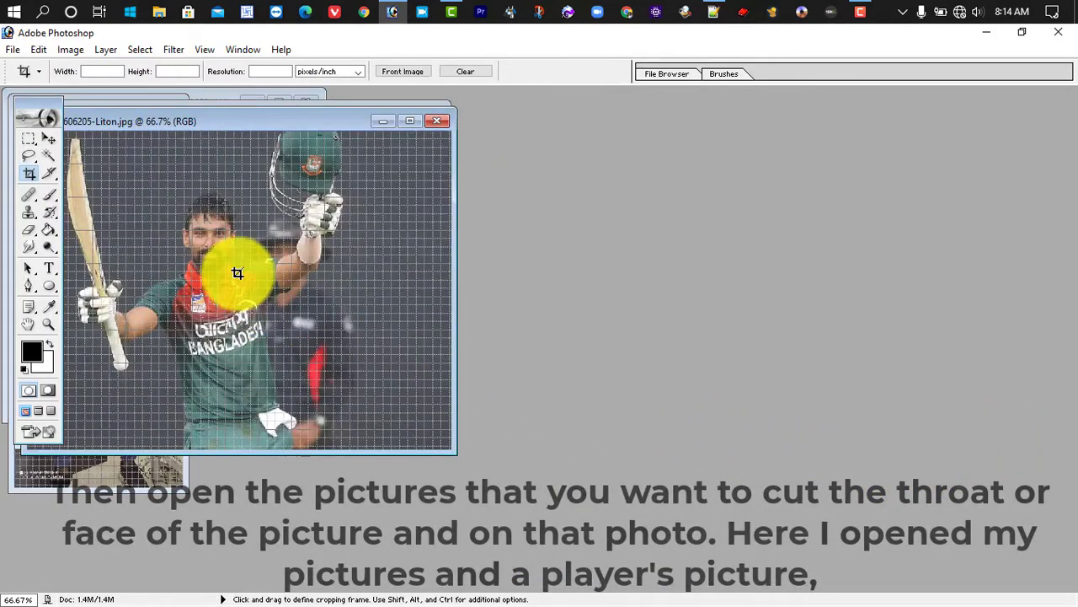
# - Move the helmet-raising cricketer's photo to the centre and turn off the grid extras
pyautogui.moveTo(244, 118)
pyautogui.mouseDown()
pyautogui.moveTo(633, 140)
pyautogui.moveTo(751, 133)
pyautogui.mouseUp()
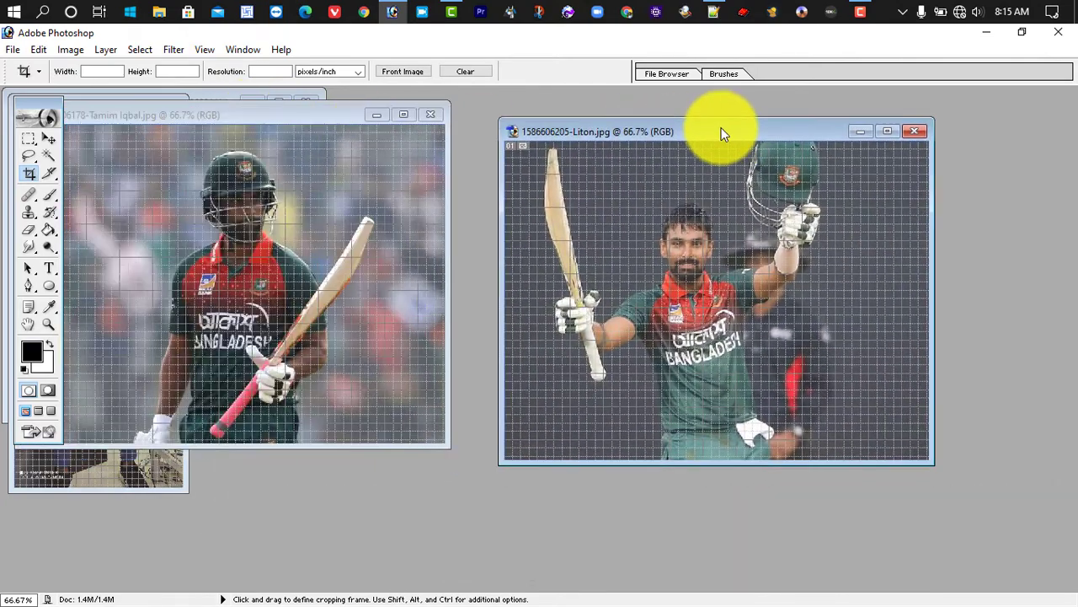
pyautogui.click(218, 49)
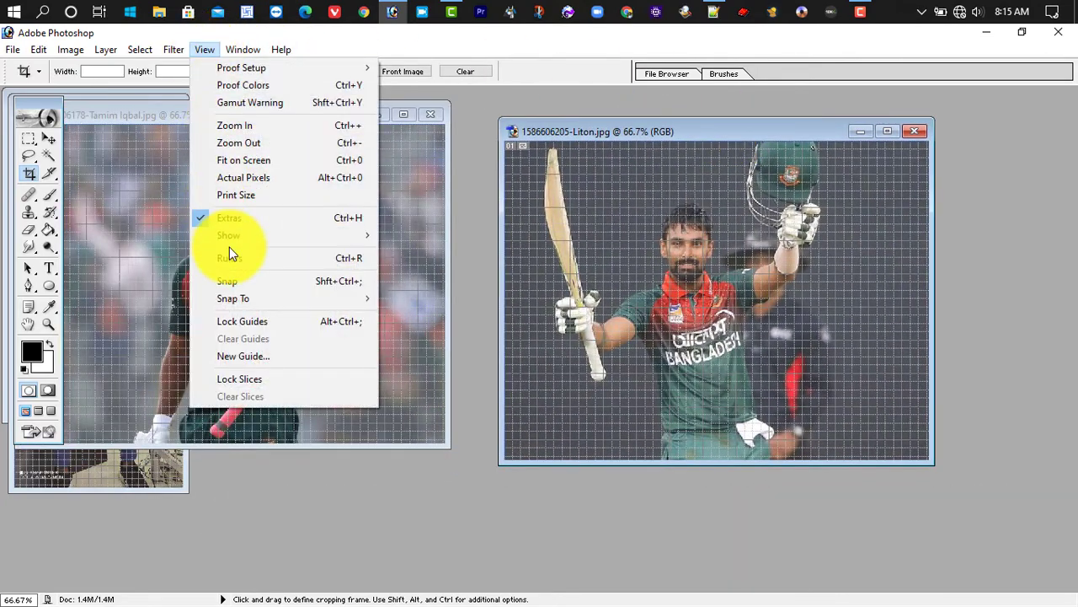
pyautogui.click(245, 221)
pyautogui.click(248, 218)
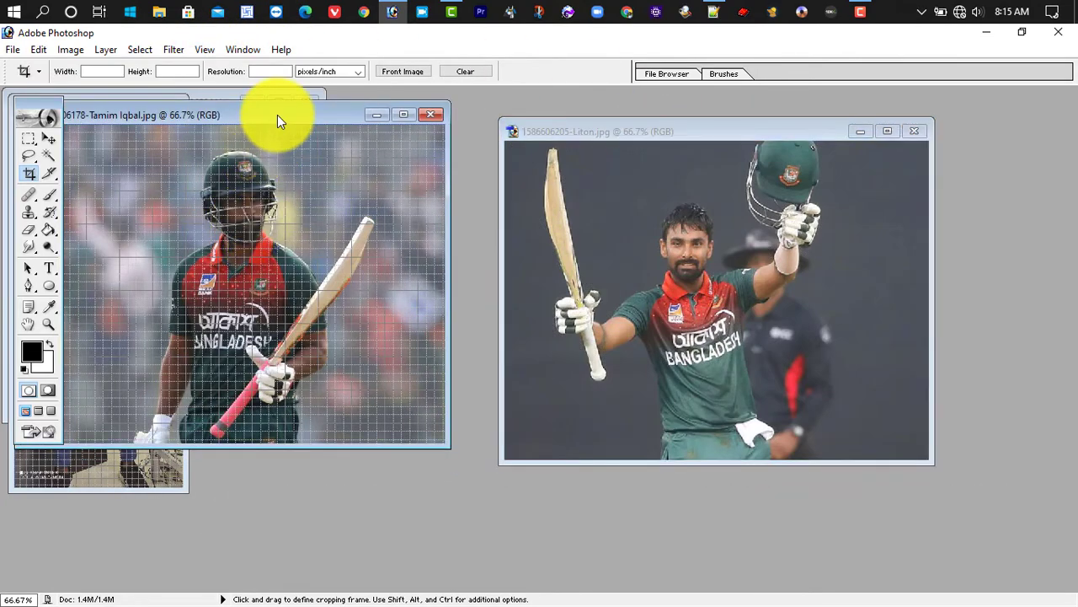
# - Shift the batting cricketer's photo aside, dismiss the locked-layer error, and minimize it
pyautogui.moveTo(278, 114); pyautogui.dragTo(433, 129)
pyautogui.click(49, 138)
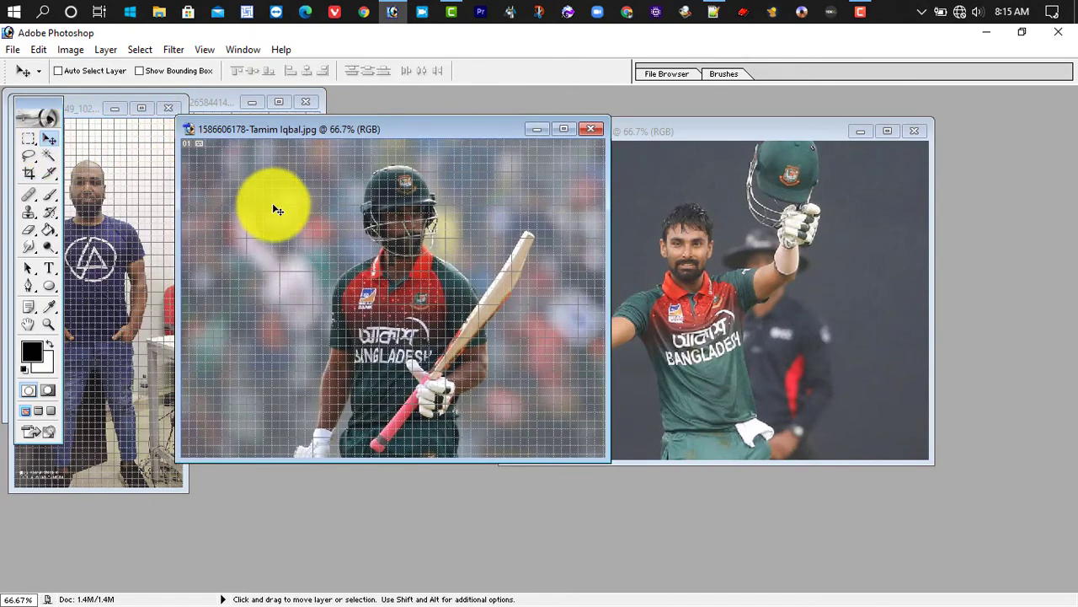
pyautogui.click(274, 209)
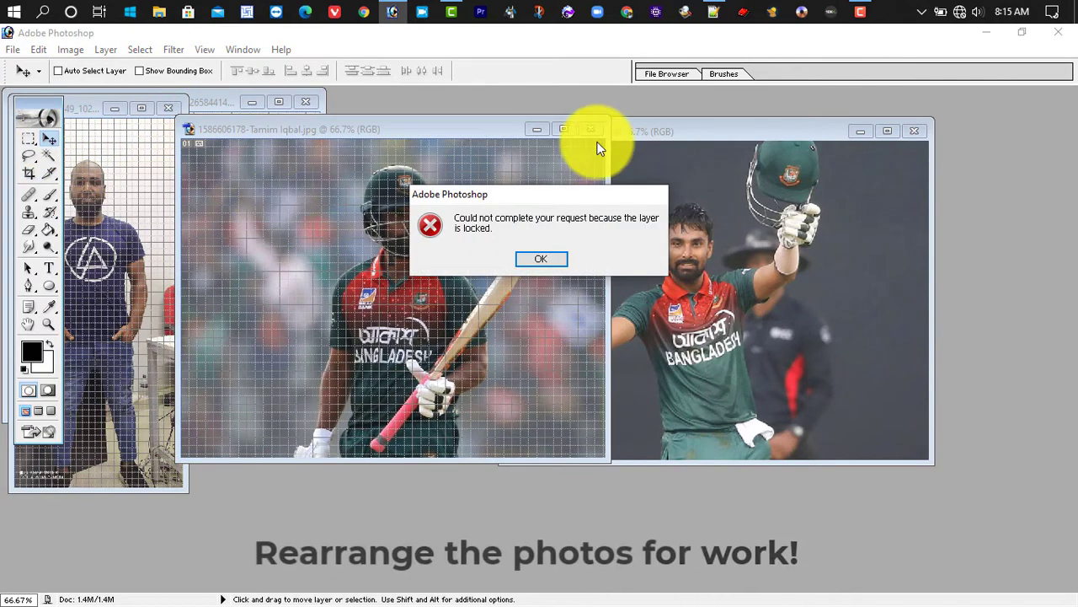
pyautogui.click(526, 253)
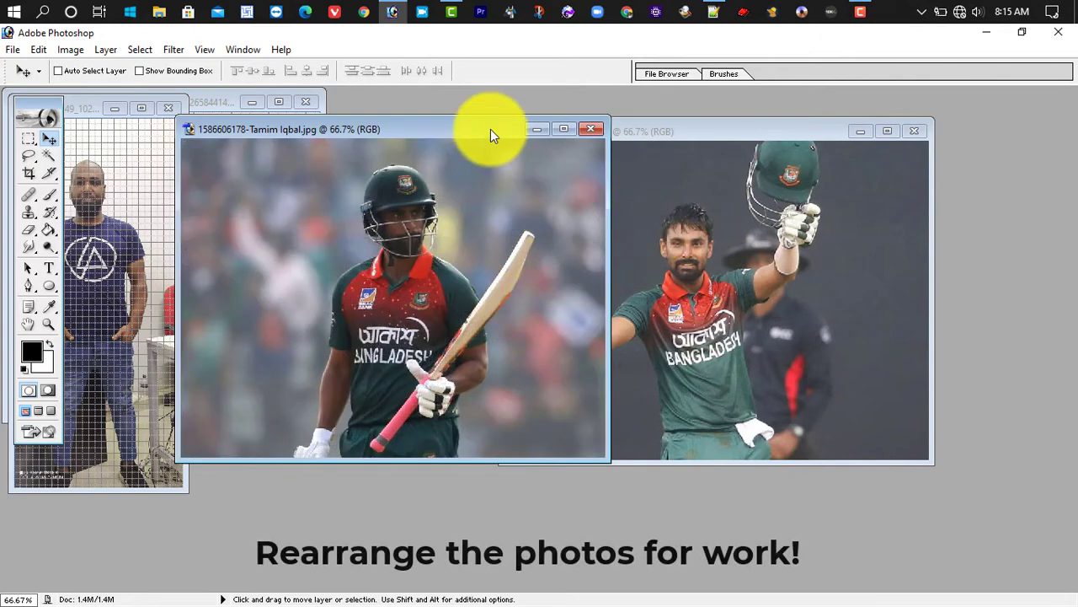
pyautogui.click(538, 133)
pyautogui.click(92, 107)
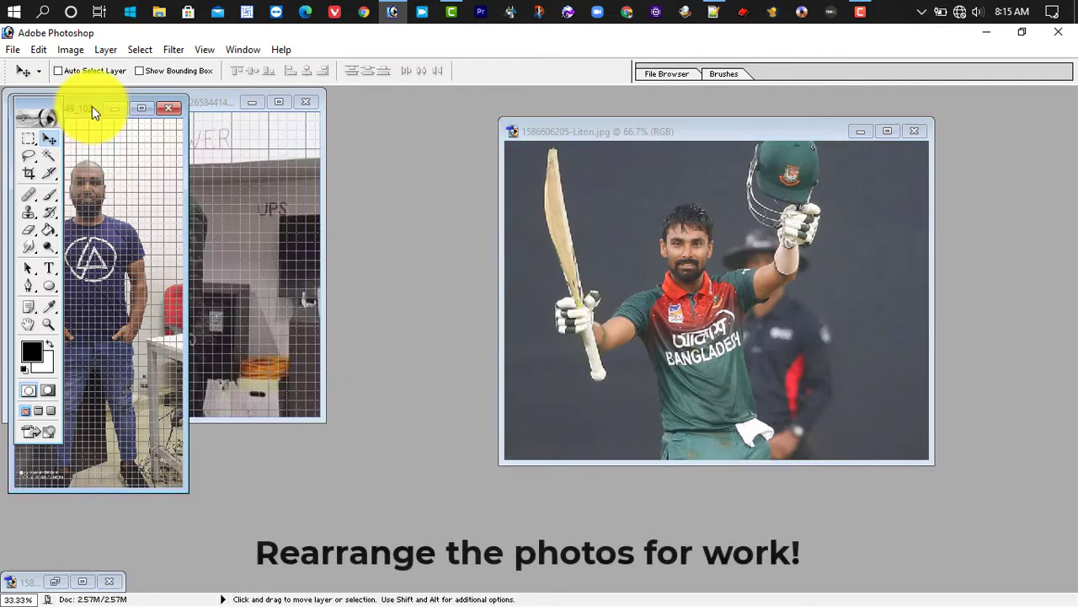
# - Hide the grid on and minimize the standing man's photo, then position the bearded man's photo
pyautogui.moveTo(74, 110); pyautogui.dragTo(315, 144)
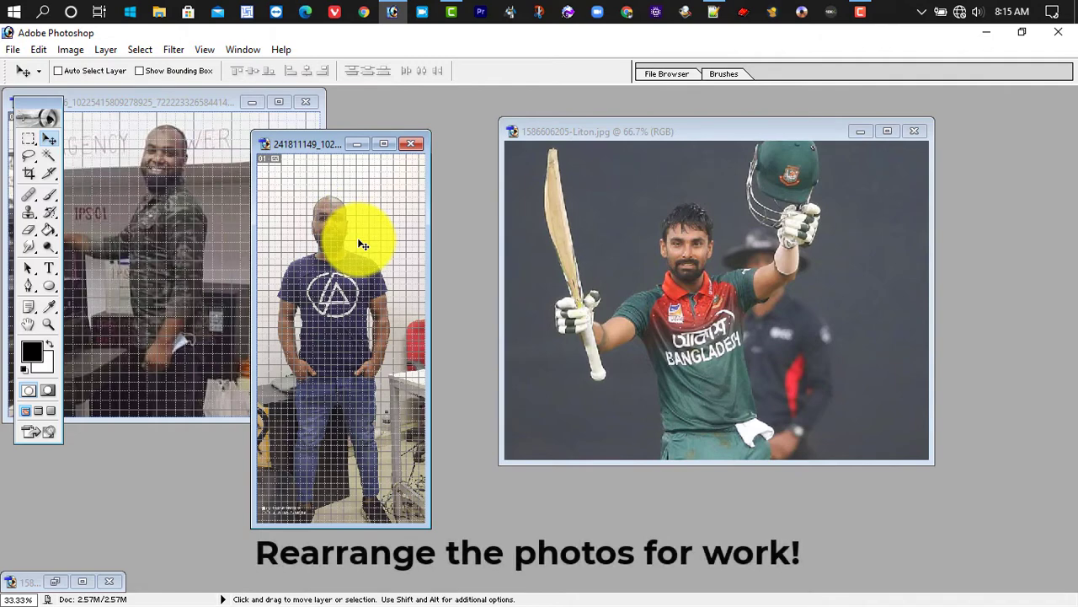
pyautogui.hotkey('ctrl', "'")
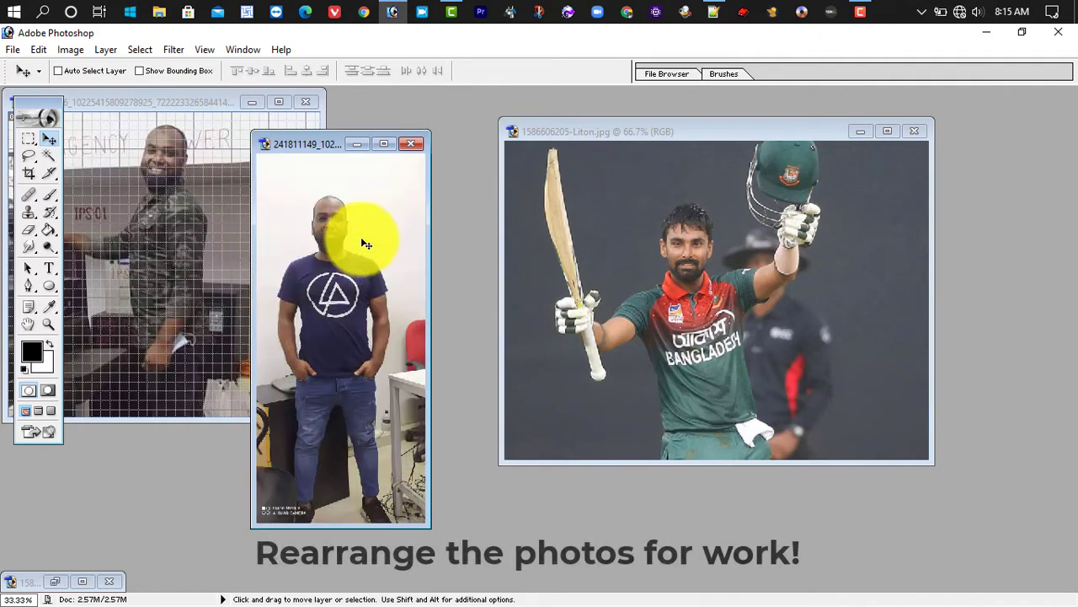
pyautogui.click(357, 144)
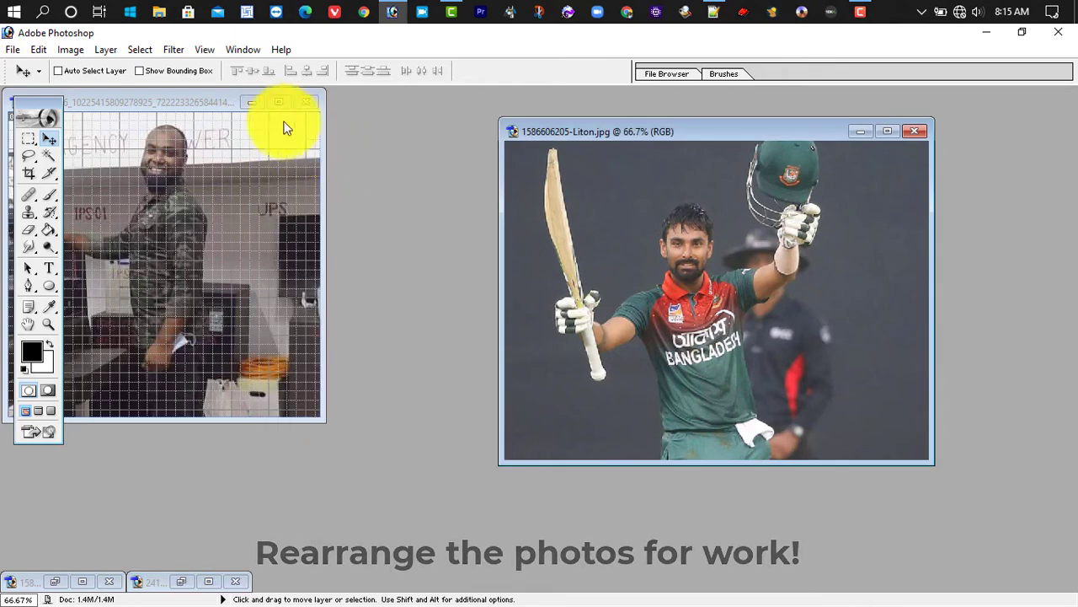
pyautogui.click(192, 109)
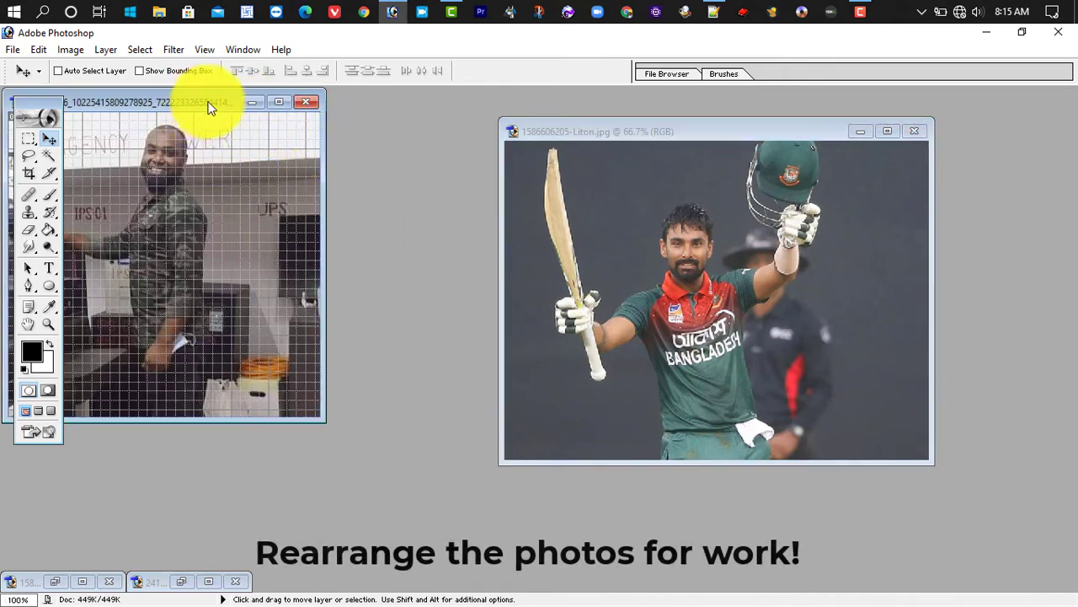
pyautogui.moveTo(208, 107); pyautogui.dragTo(356, 131)
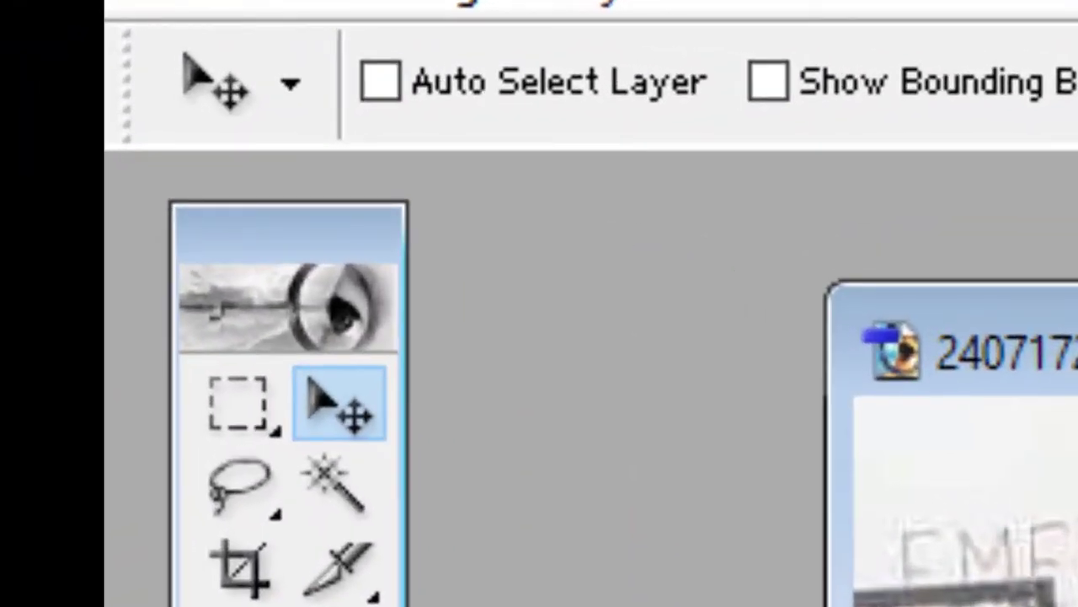
# - Choose the Elliptical Marquee tool and set its feather to 15 px
pyautogui.click(226, 404)
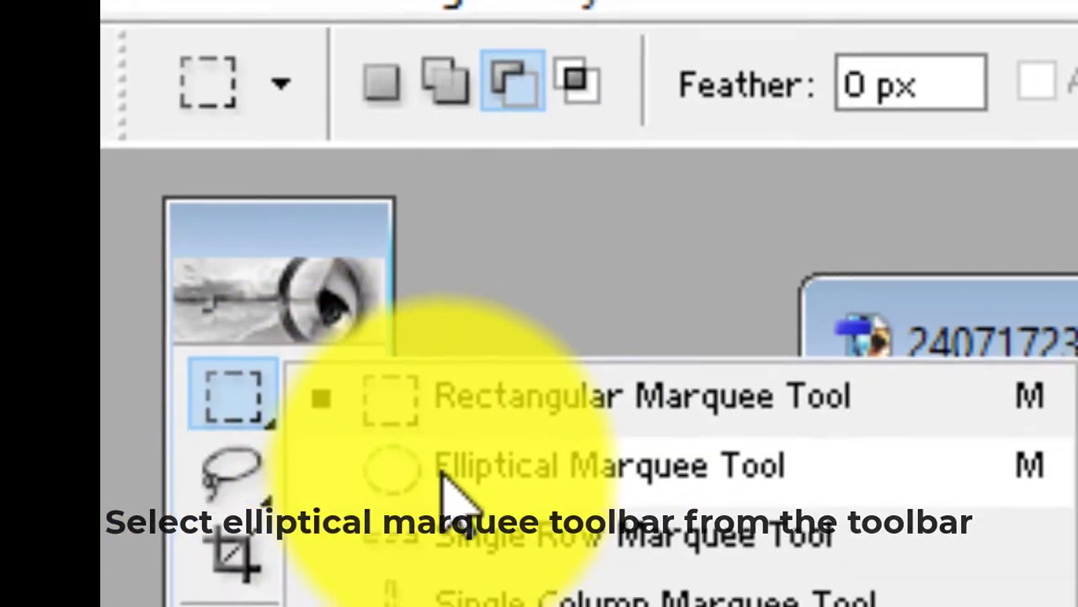
pyautogui.click(438, 478)
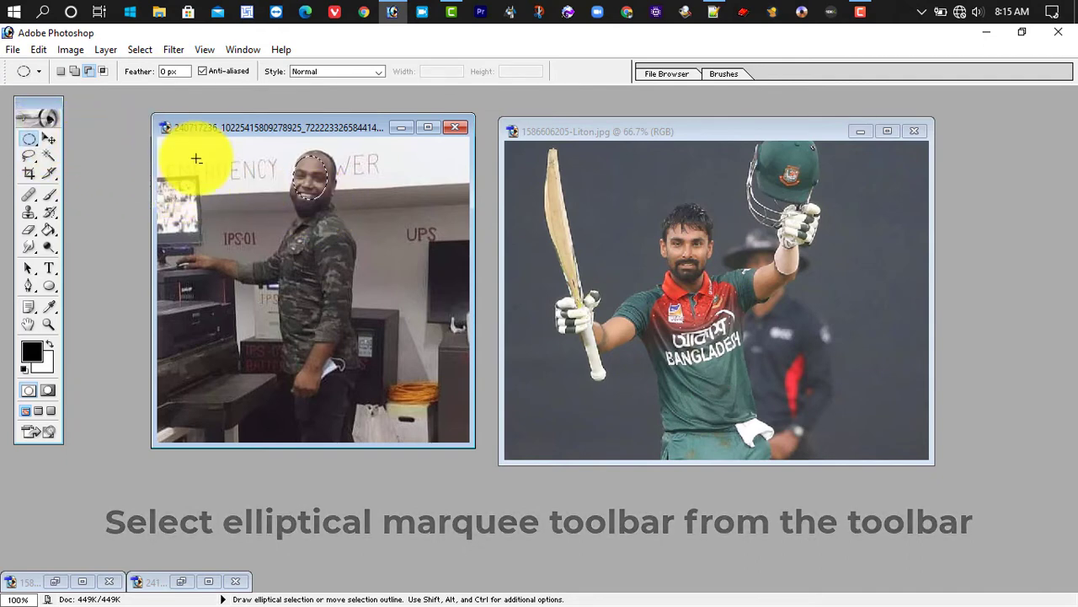
pyautogui.click(48, 143)
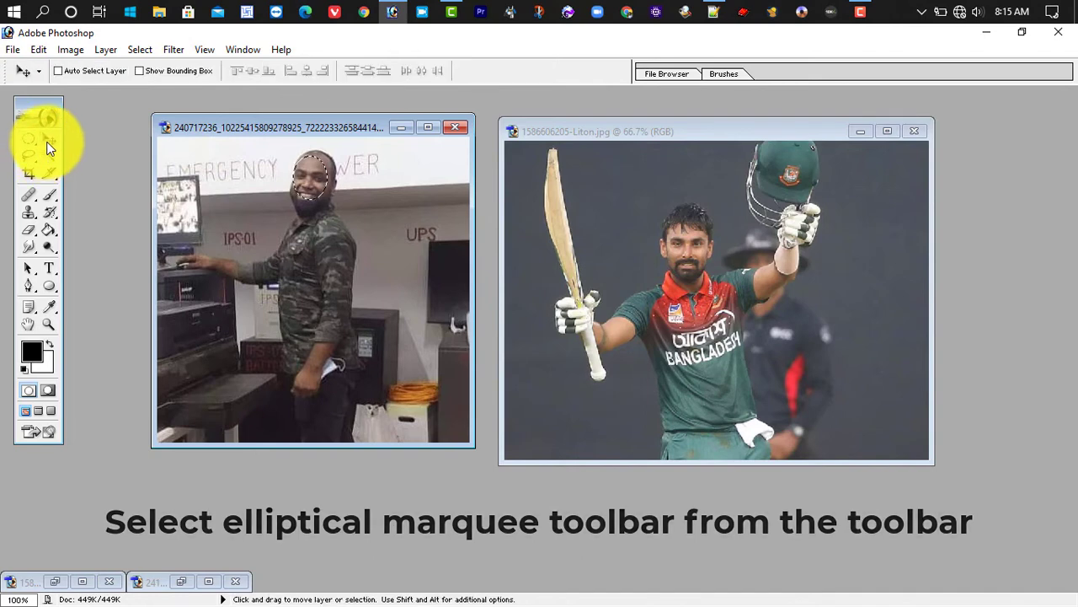
pyautogui.click(32, 141)
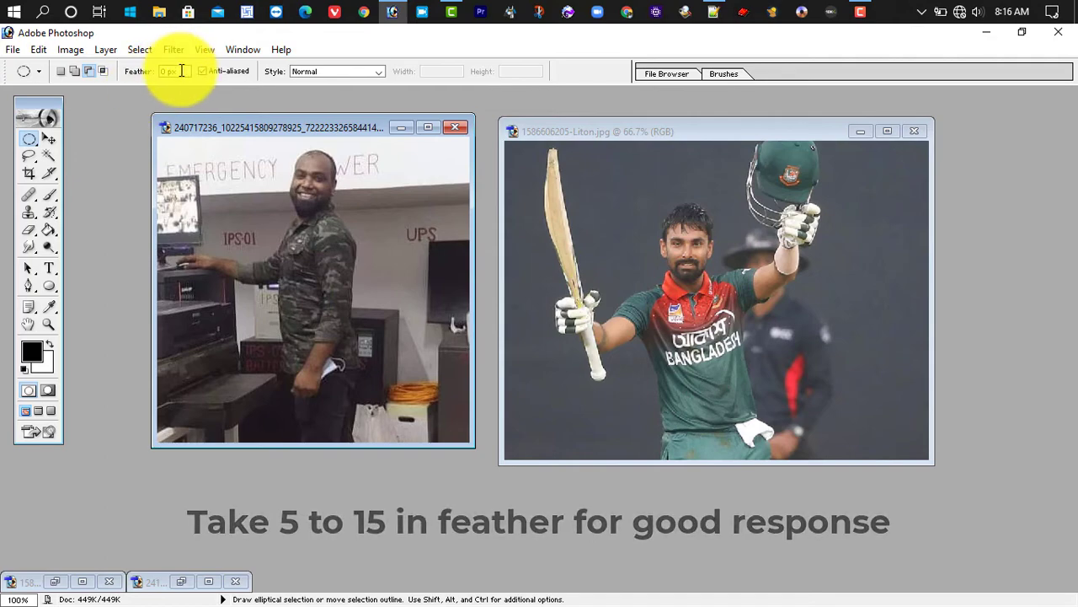
pyautogui.moveTo(181, 71); pyautogui.dragTo(152, 70)
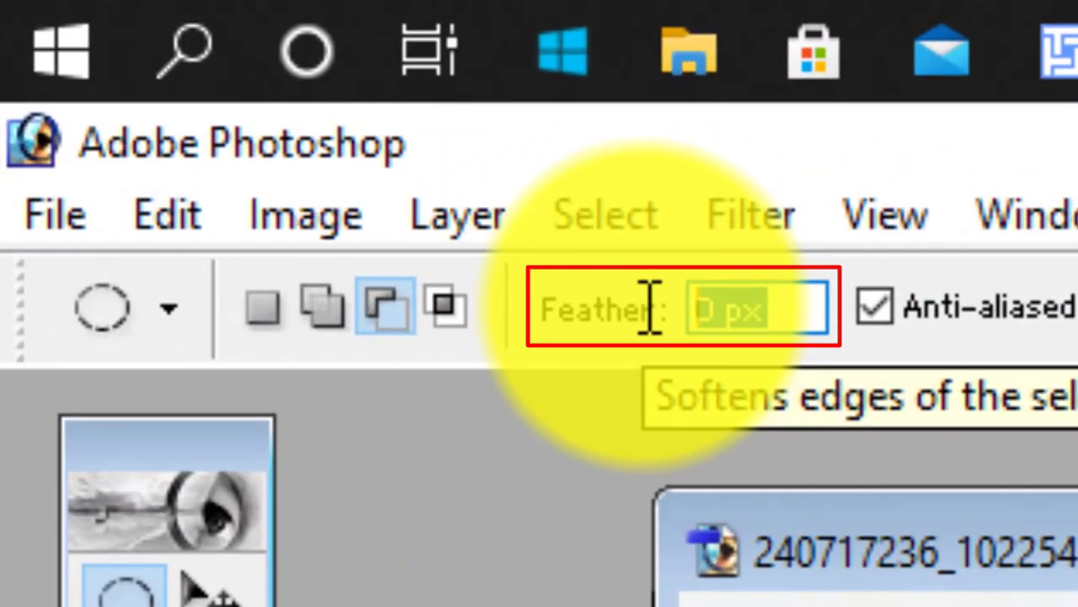
pyautogui.write('15')
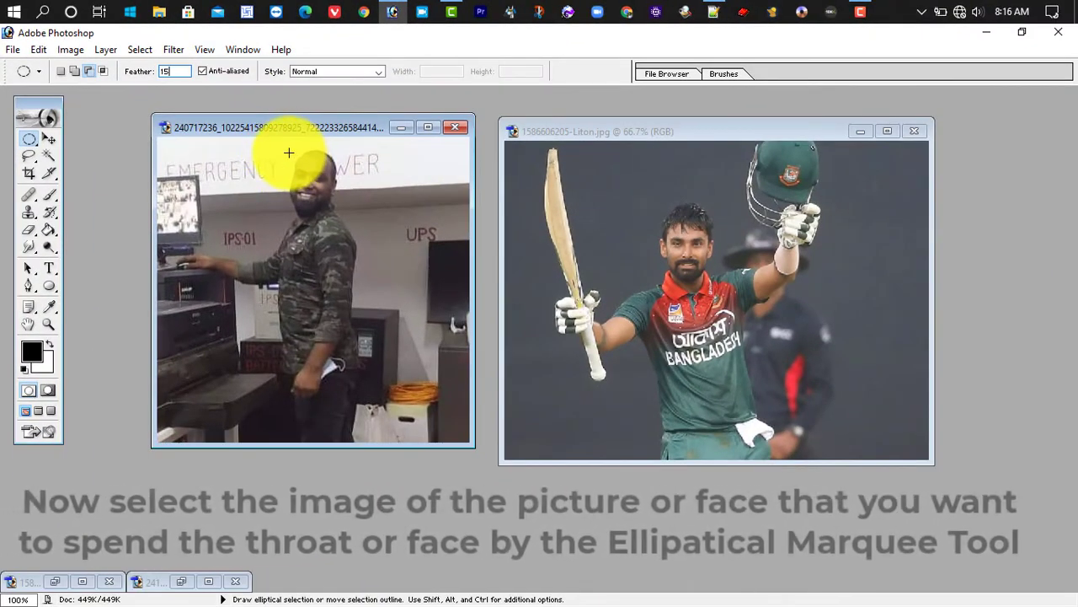
# - Drag an oval selection of the bearded man's face onto the cricketer's face
pyautogui.moveTo(290, 156); pyautogui.dragTo(330, 211)
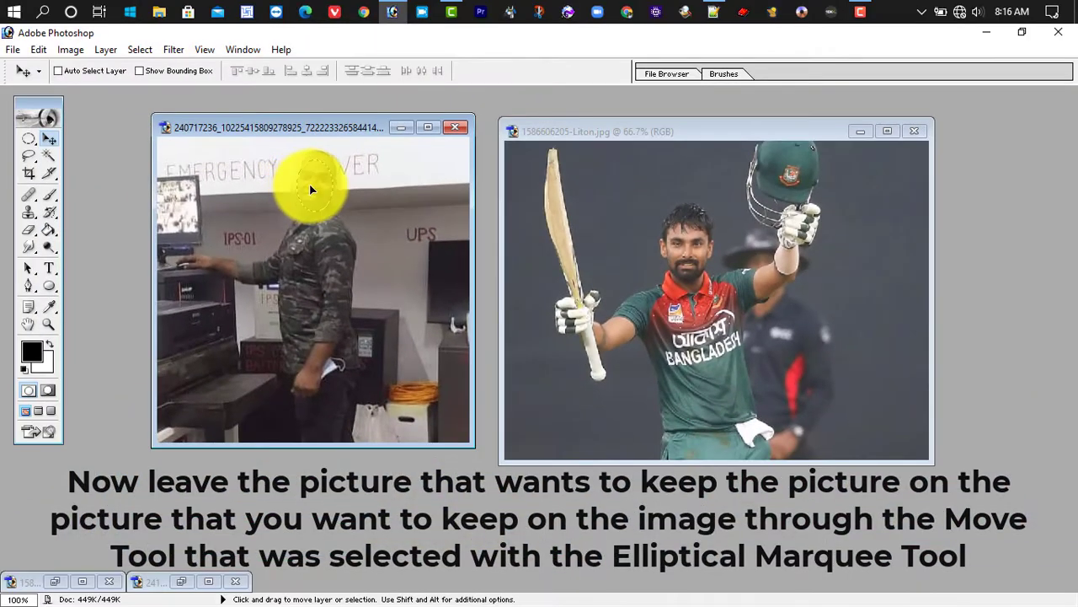
pyautogui.moveTo(345, 204)
pyautogui.mouseDown()
pyautogui.moveTo(772, 259)
pyautogui.moveTo(1030, 324)
pyautogui.mouseUp()
pyautogui.moveTo(685, 252); pyautogui.dragTo(685, 252)
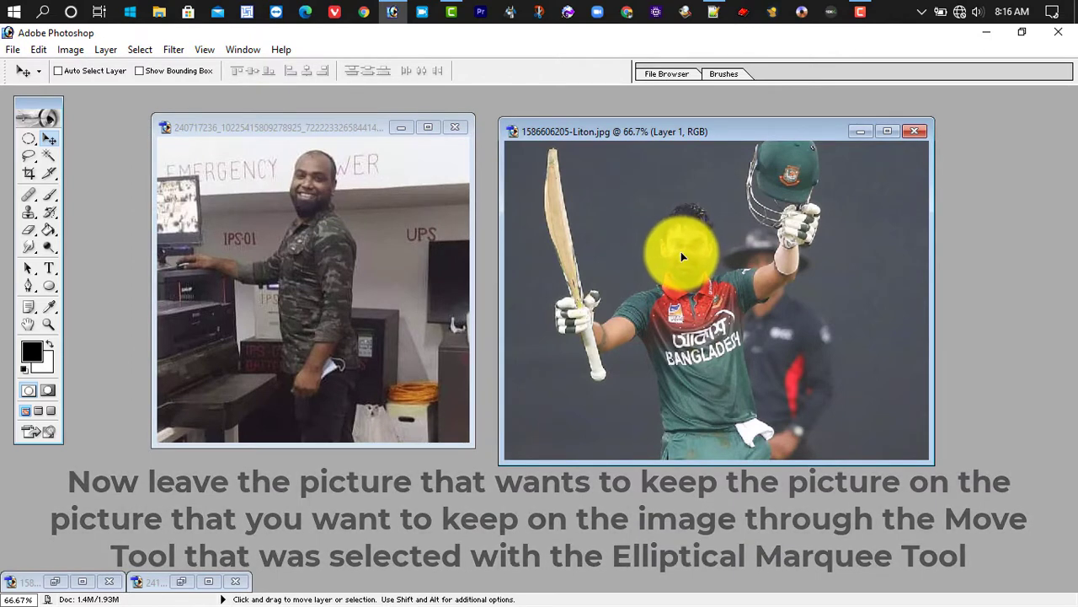
pyautogui.moveTo(685, 253); pyautogui.dragTo(696, 268)
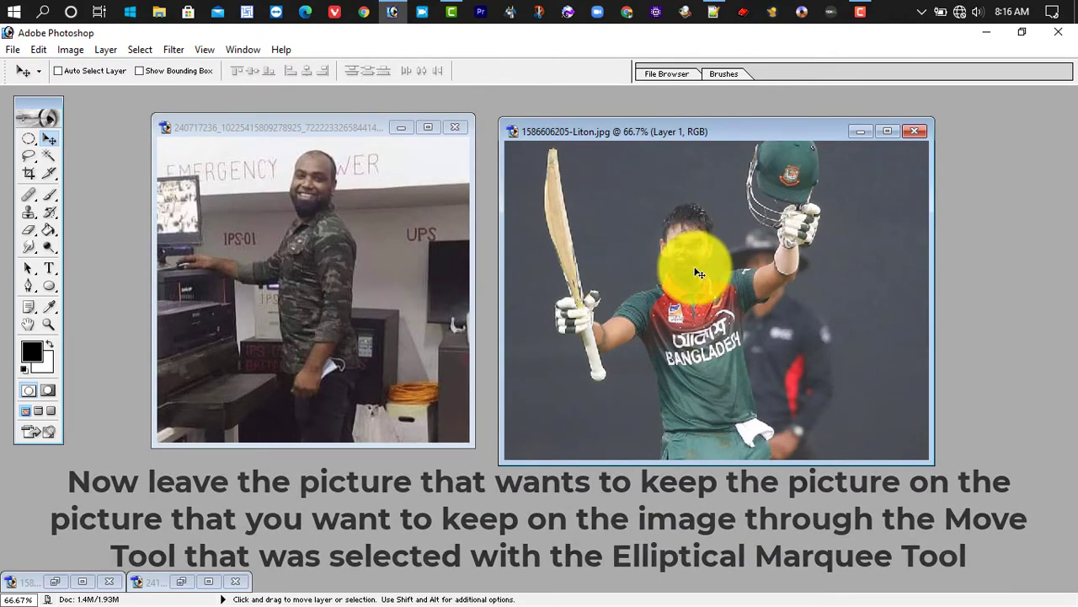
# - Enlarge the pasted trial face with Free Transform, commit it, then remove it
pyautogui.hotkey('ctrl', 't')
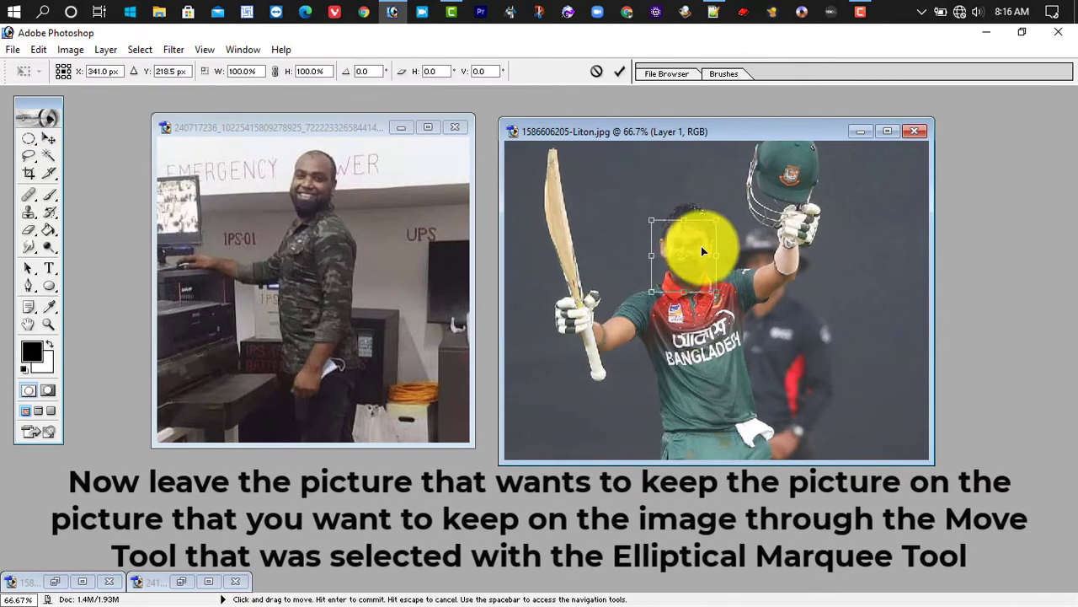
pyautogui.moveTo(722, 226)
pyautogui.mouseDown()
pyautogui.moveTo(741, 186)
pyautogui.moveTo(705, 235)
pyautogui.mouseUp()
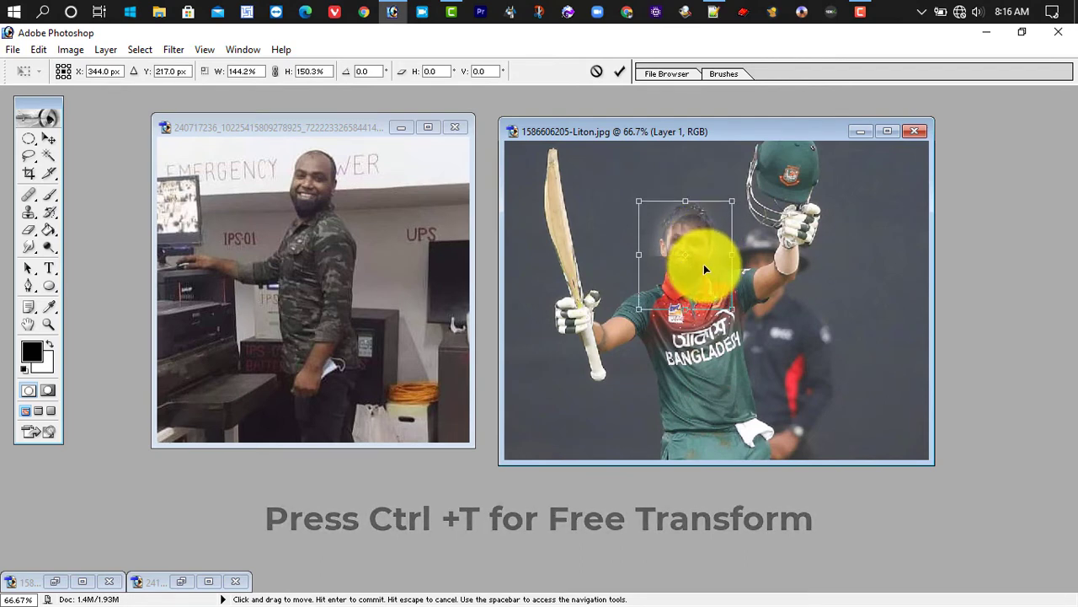
pyautogui.rightClick(694, 250)
pyautogui.press('Escape')
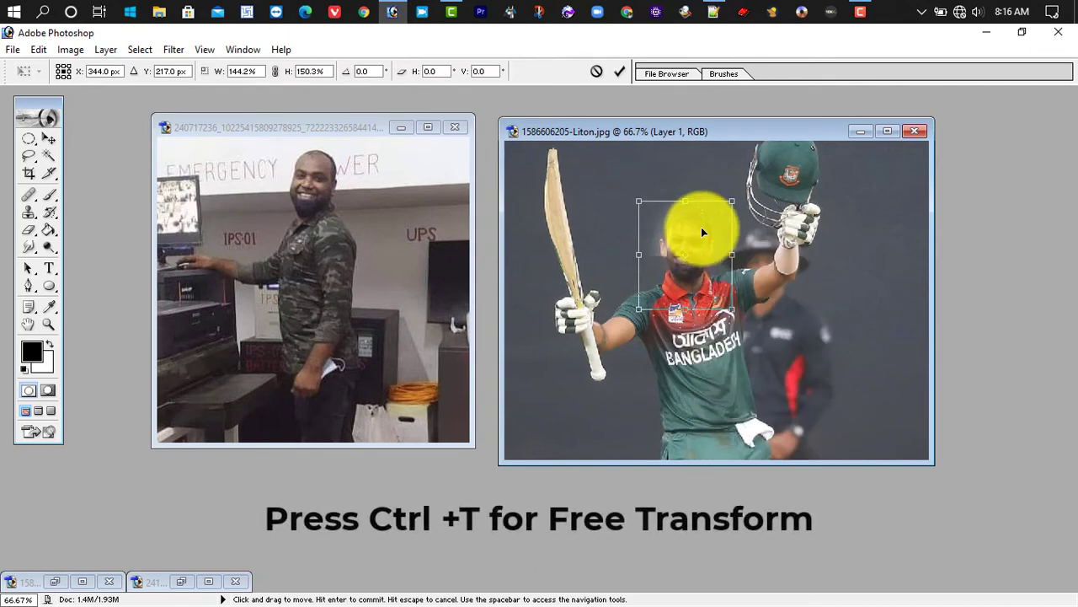
pyautogui.press('Return')
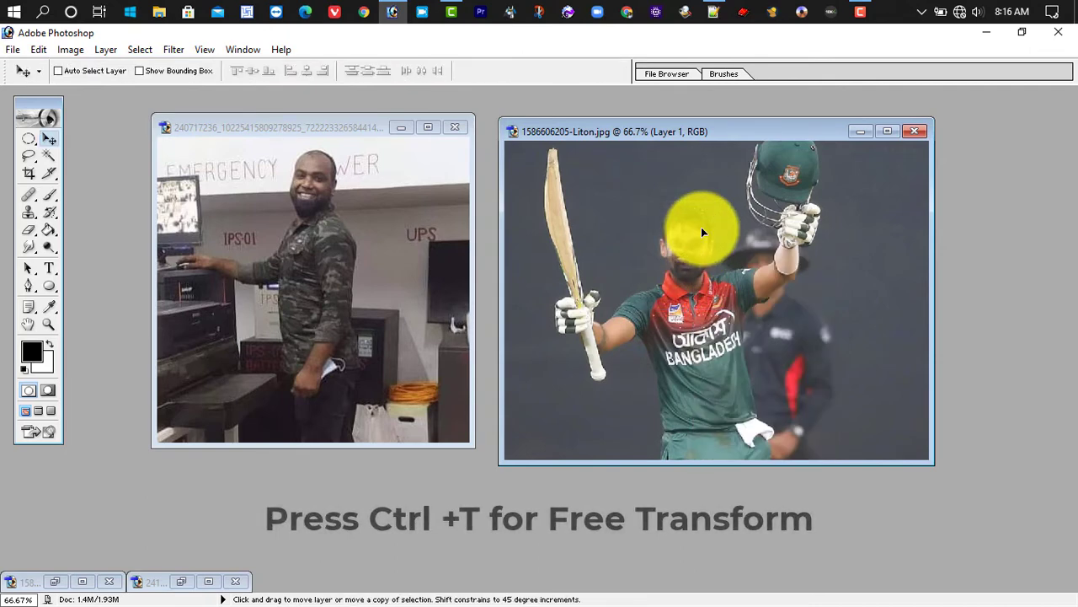
pyautogui.hotkey('ctrl', 'e')
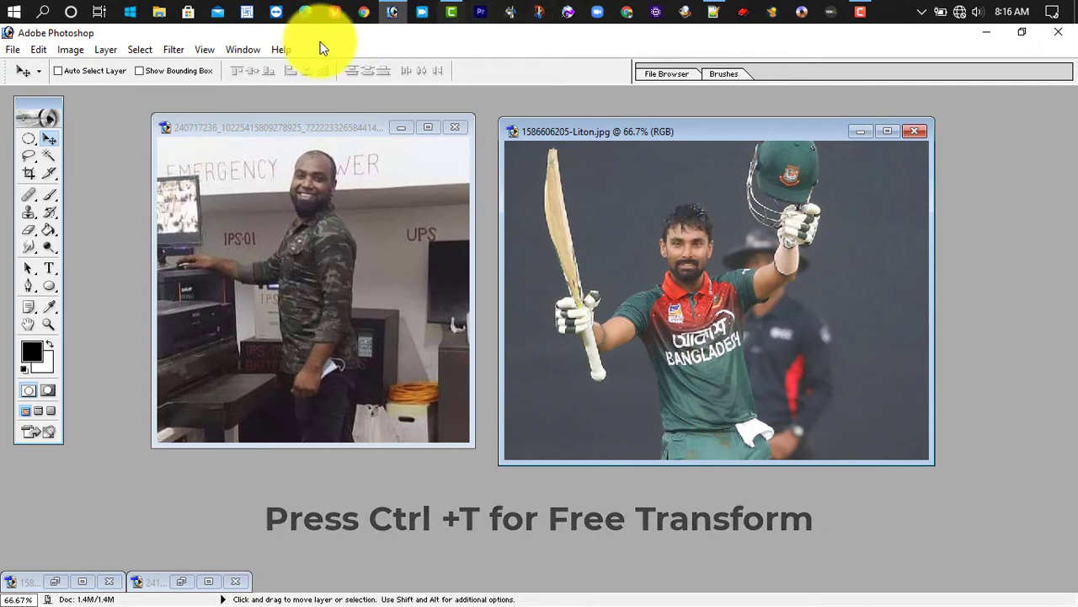
# - Set a 5 px feather on the Elliptical Marquee and select the man's face
pyautogui.click(30, 140)
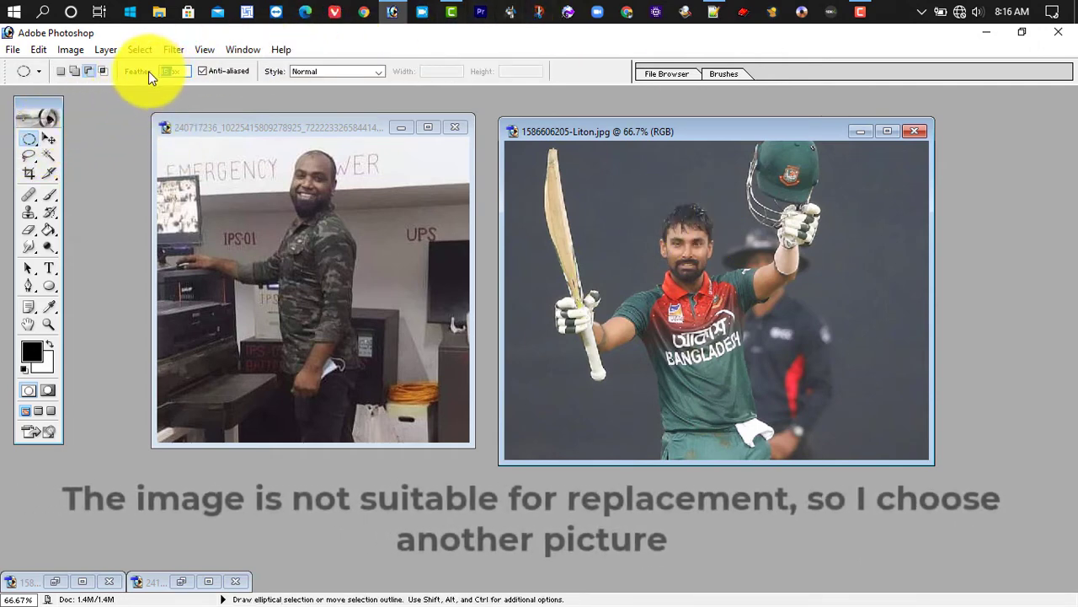
pyautogui.write('5')
pyautogui.press('Return')
pyautogui.click(236, 124)
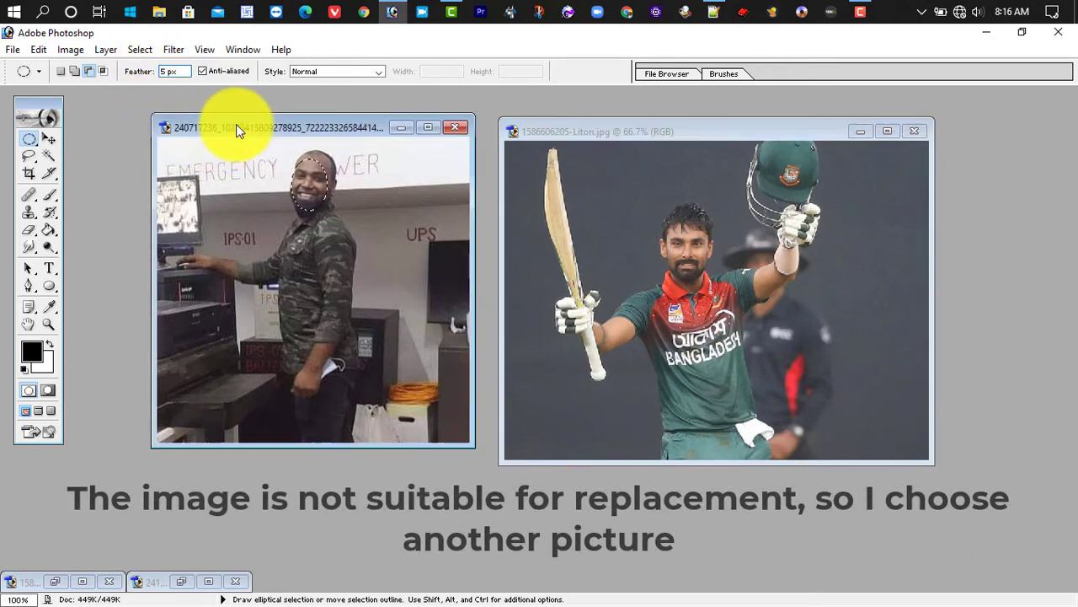
pyautogui.moveTo(291, 154); pyautogui.dragTo(330, 212)
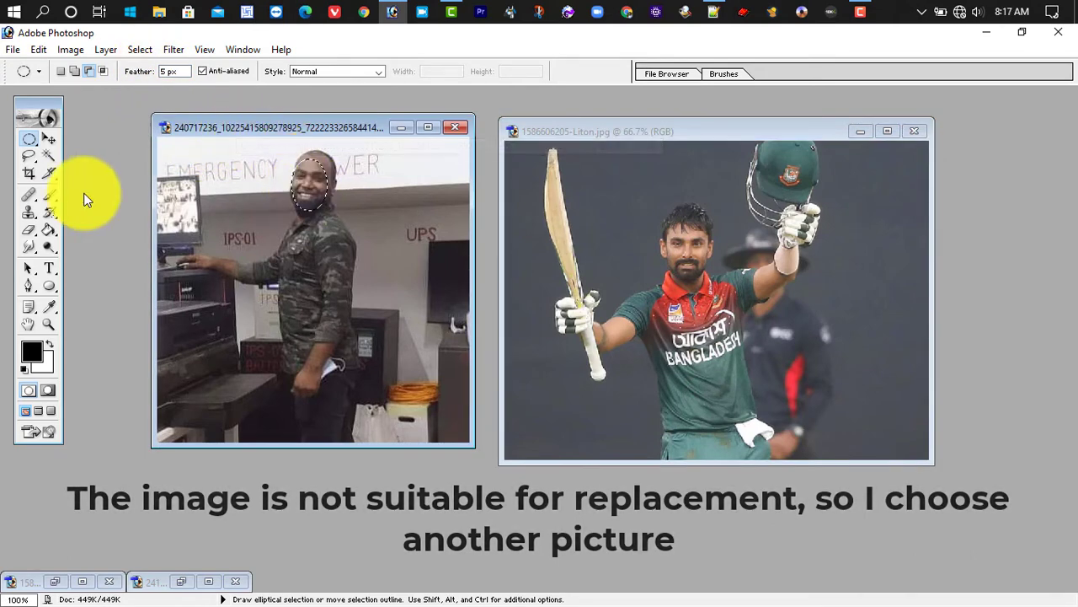
# - Try moving the face onto the cricketer, undo it, and swap in the navy T-shirt photo
pyautogui.click(49, 138)
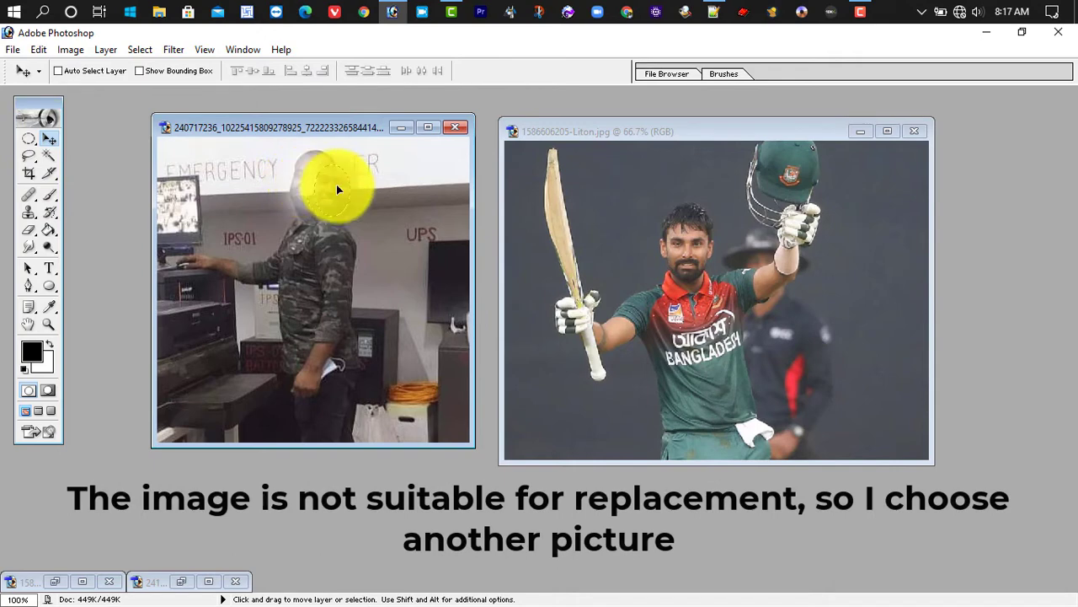
pyautogui.moveTo(305, 184)
pyautogui.mouseDown()
pyautogui.moveTo(690, 244)
pyautogui.moveTo(682, 266)
pyautogui.mouseUp()
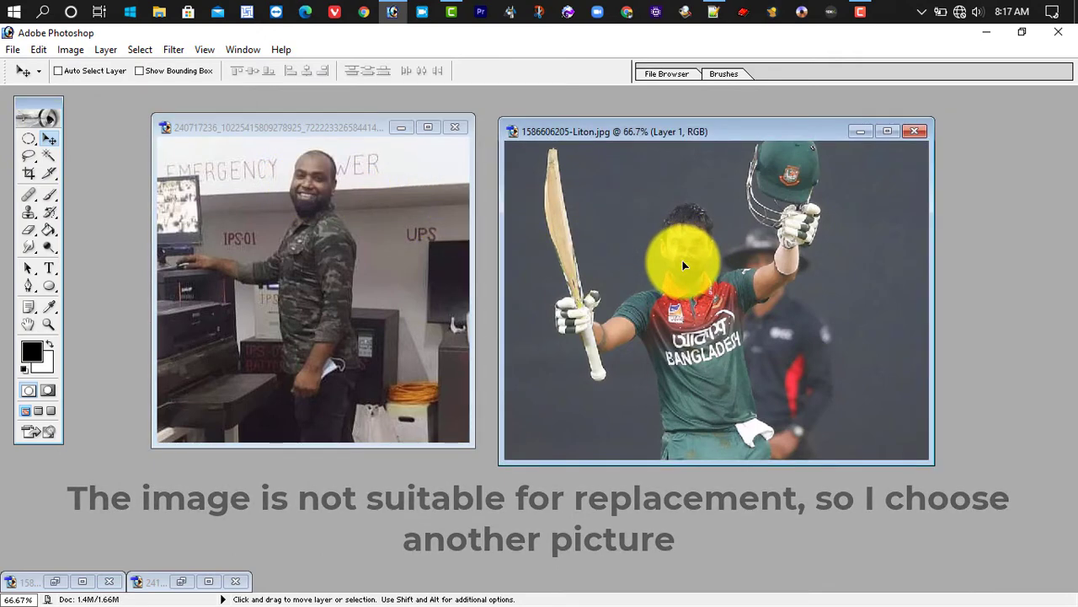
pyautogui.hotkey('ctrl', 'z')
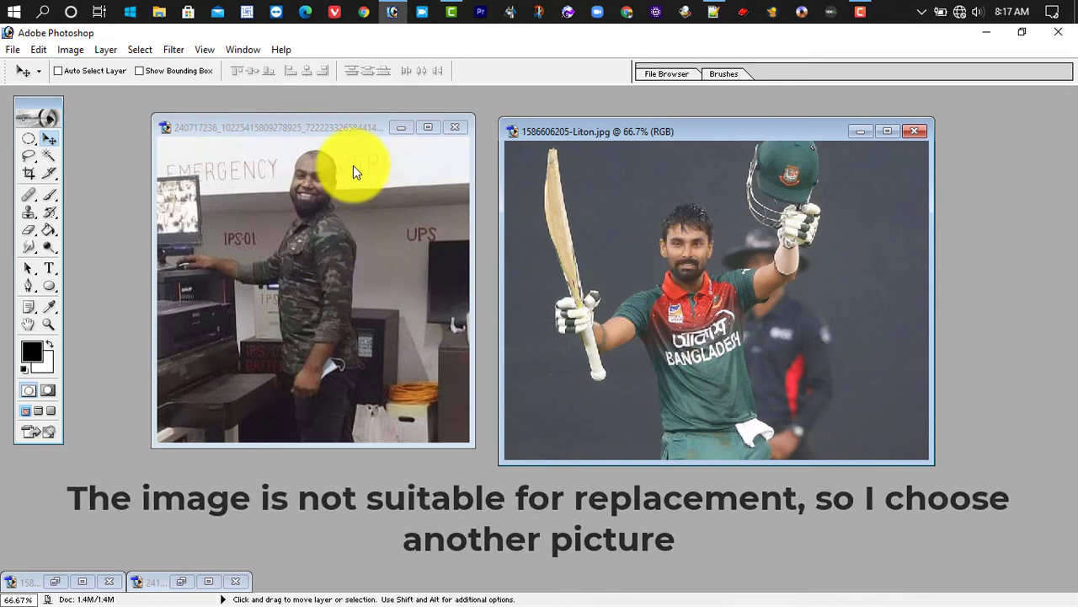
pyautogui.click(399, 127)
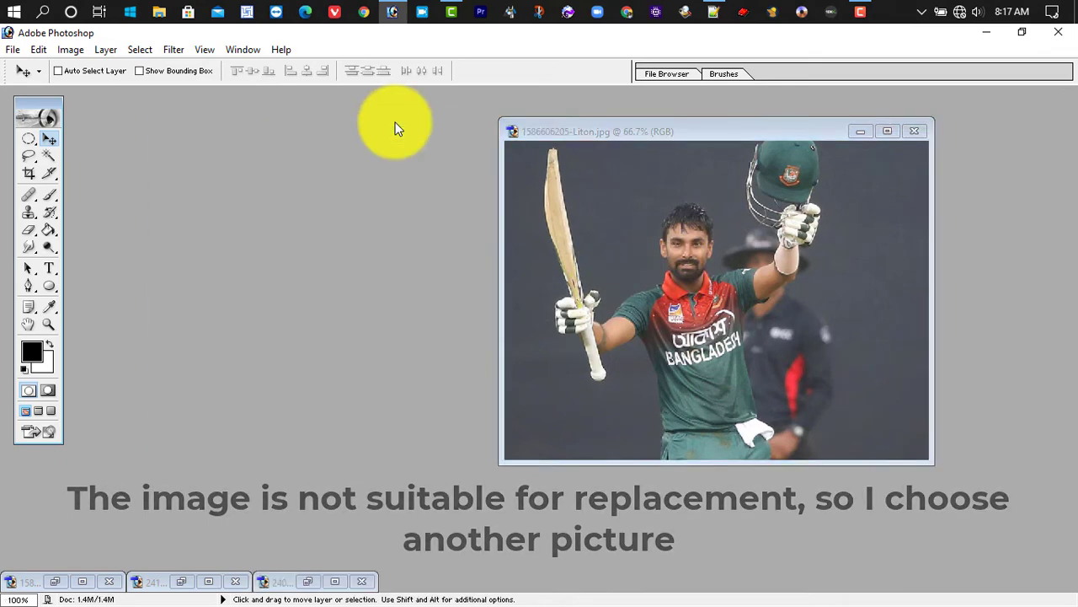
pyautogui.click(184, 580)
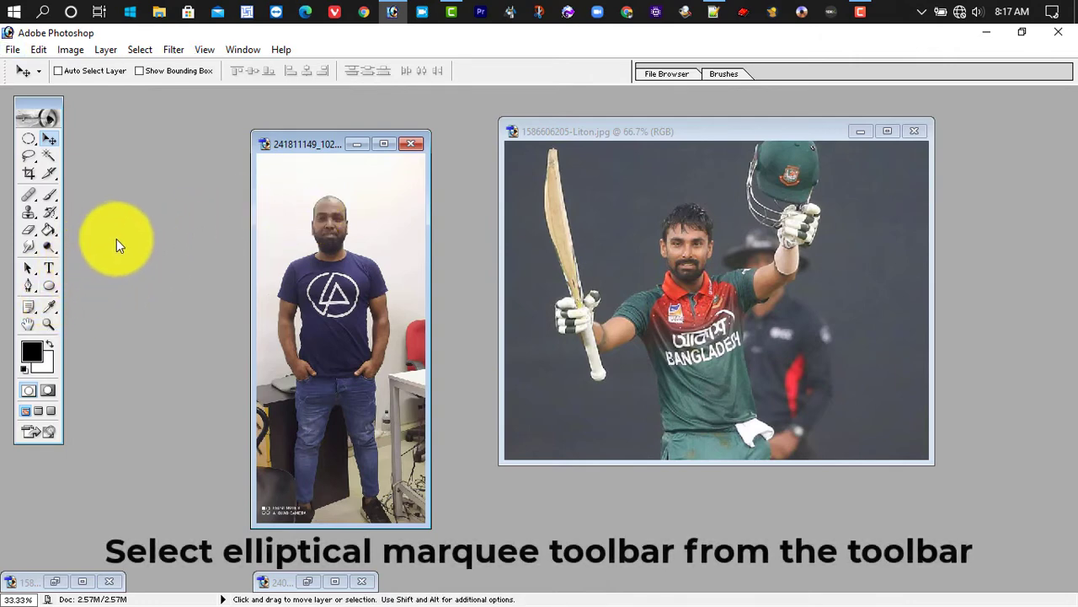
# - Zoom in on the man's face in the T-shirt photo and move its window left
pyautogui.click(49, 322)
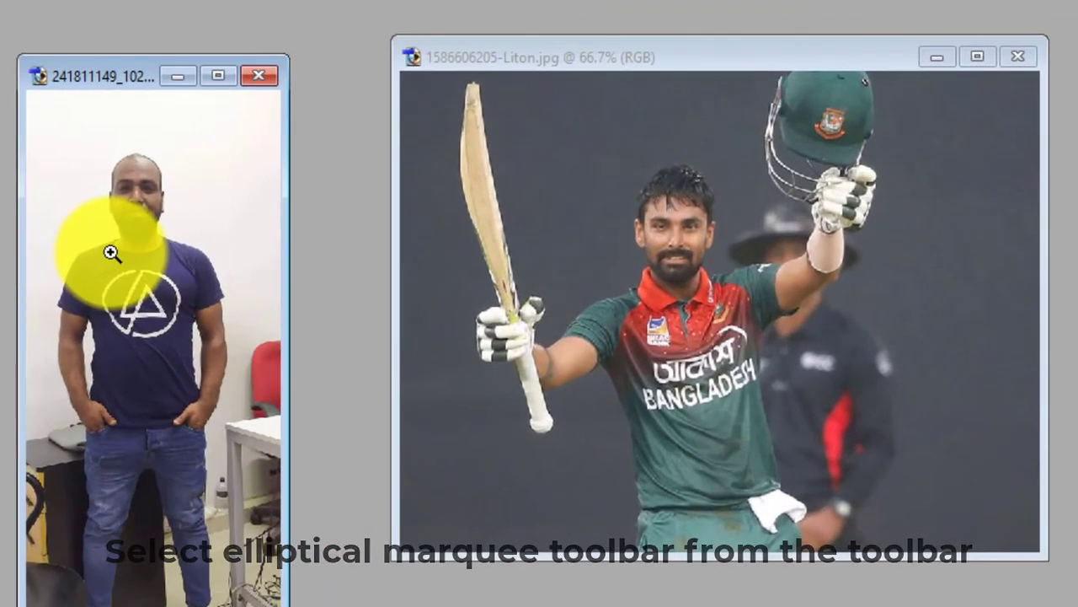
pyautogui.click(112, 253)
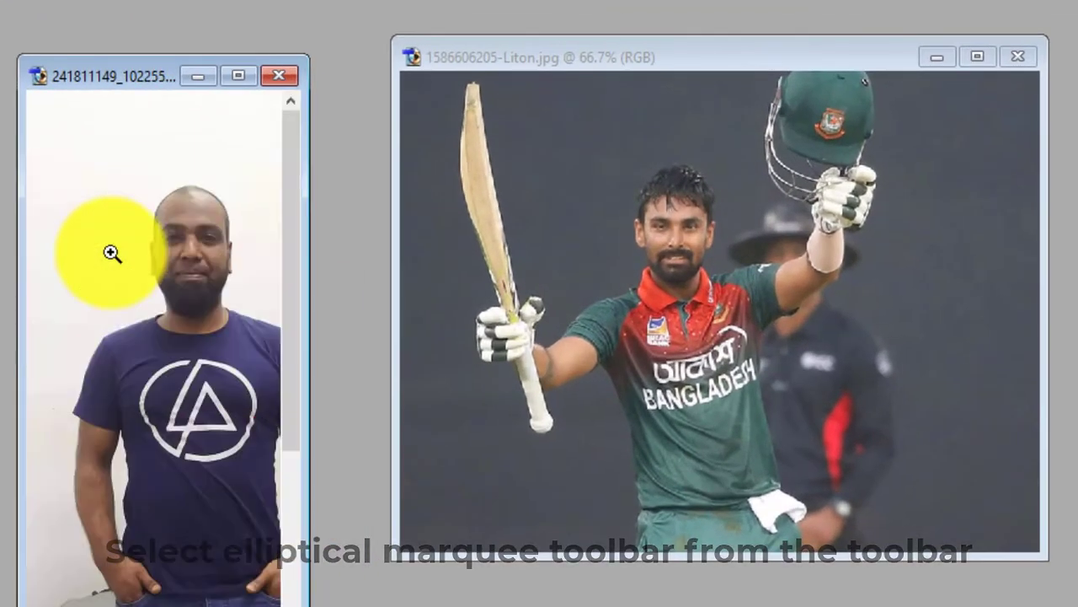
pyautogui.click(113, 245)
pyautogui.moveTo(128, 78)
pyautogui.mouseDown()
pyautogui.moveTo(0, 73)
pyautogui.moveTo(243, 73)
pyautogui.mouseUp()
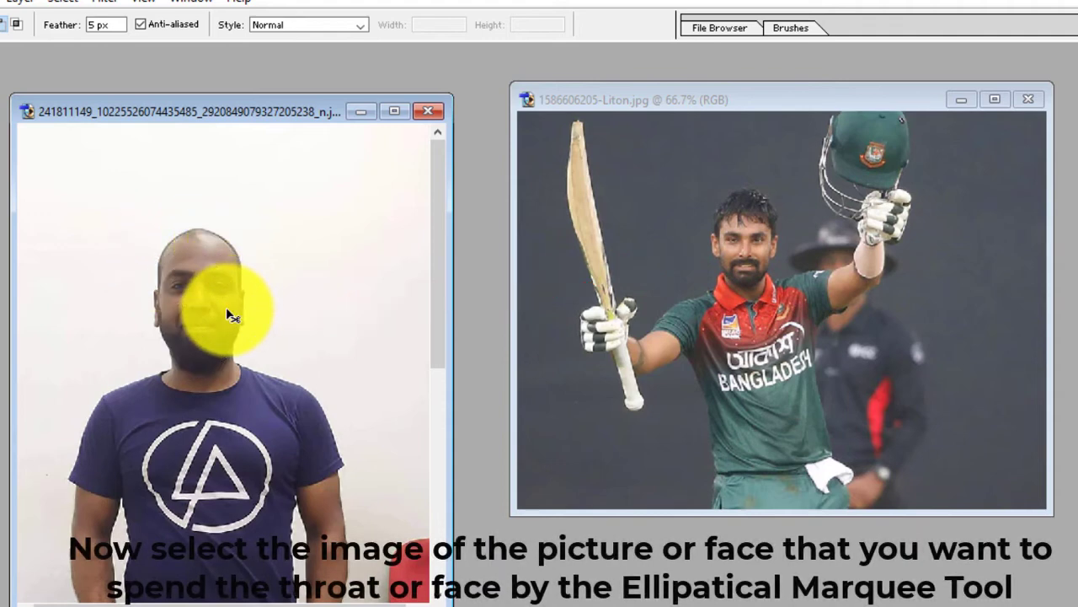
# - Select an oval around the man's face and drag it onto the cricket photo
pyautogui.click(226, 306)
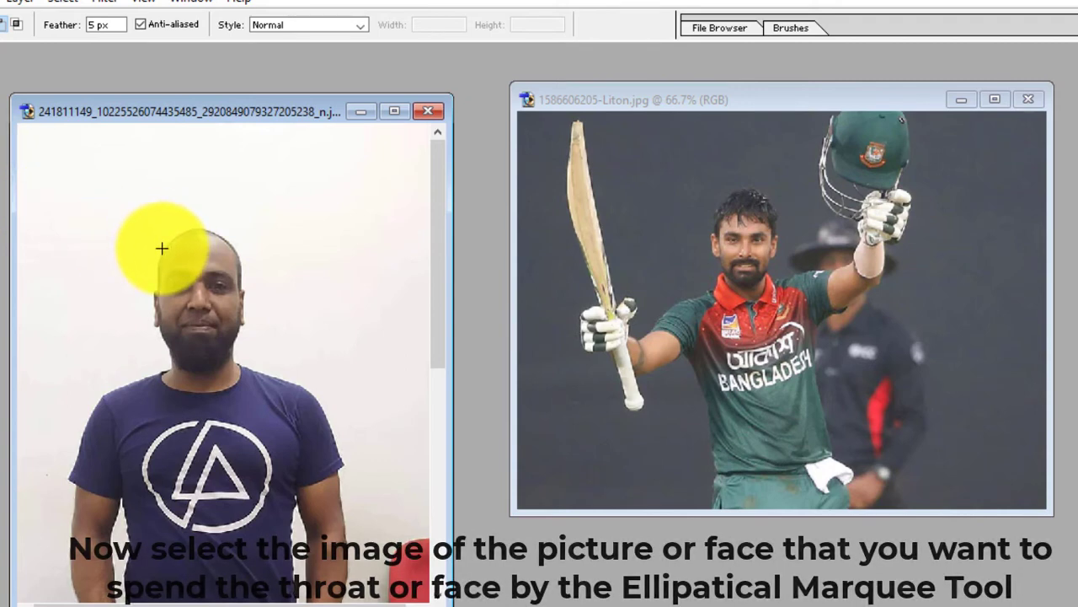
pyautogui.moveTo(209, 286); pyautogui.dragTo(242, 372)
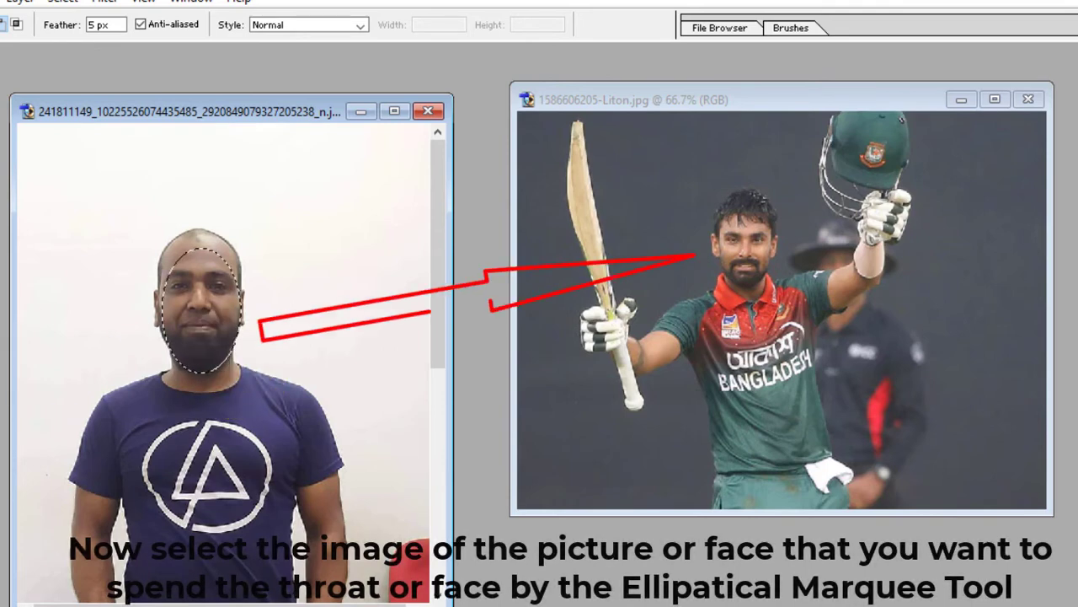
pyautogui.press('v')
pyautogui.moveTo(190, 302)
pyautogui.mouseDown()
pyautogui.moveTo(478, 296)
pyautogui.moveTo(751, 261)
pyautogui.moveTo(750, 239)
pyautogui.mouseUp()
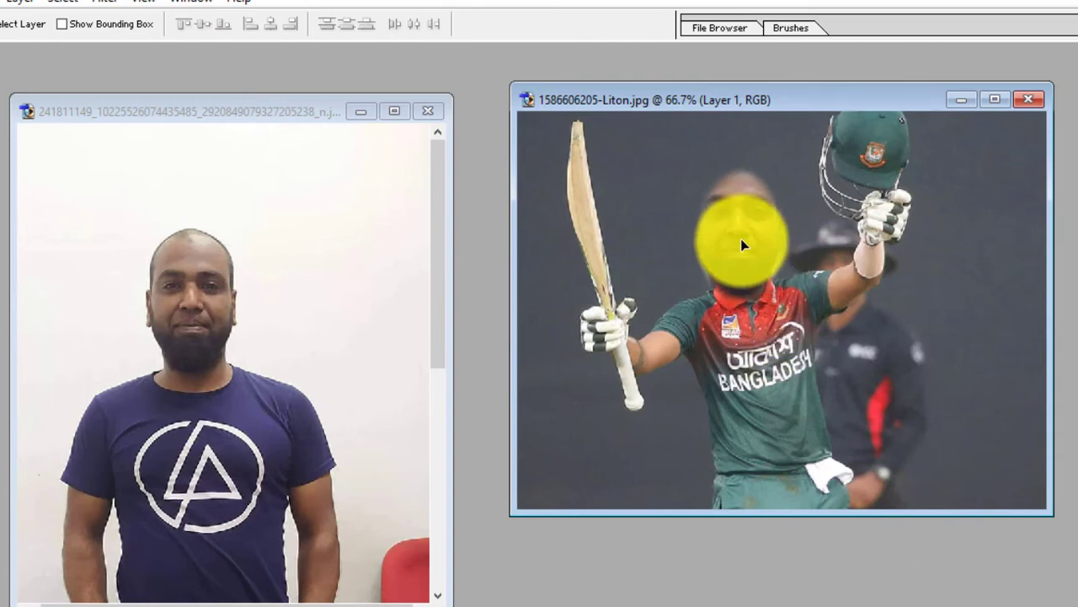
# - Scale the pasted face down to about two-thirds size over the cricketer's head
pyautogui.hotkey('ctrl', 't')
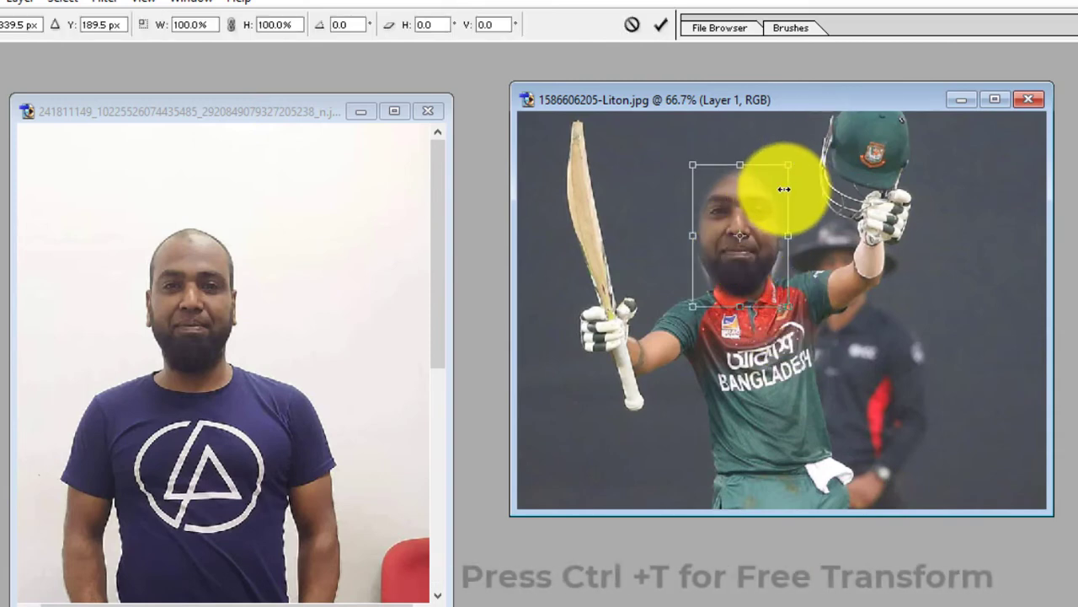
pyautogui.moveTo(786, 163)
pyautogui.mouseDown()
pyautogui.moveTo(759, 179)
pyautogui.moveTo(751, 221)
pyautogui.mouseUp()
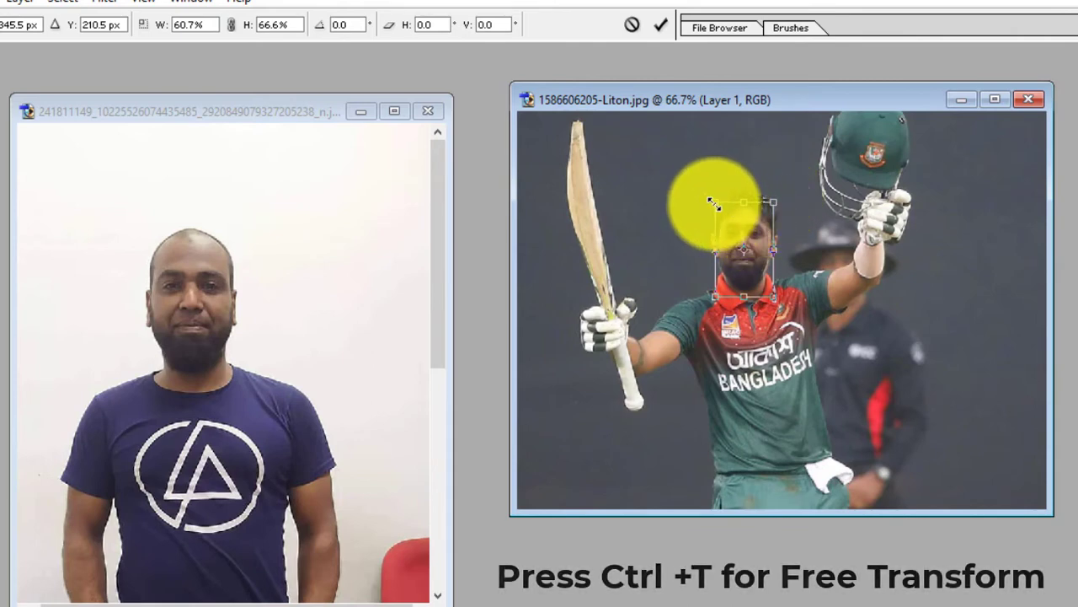
pyautogui.moveTo(710, 202); pyautogui.dragTo(712, 204)
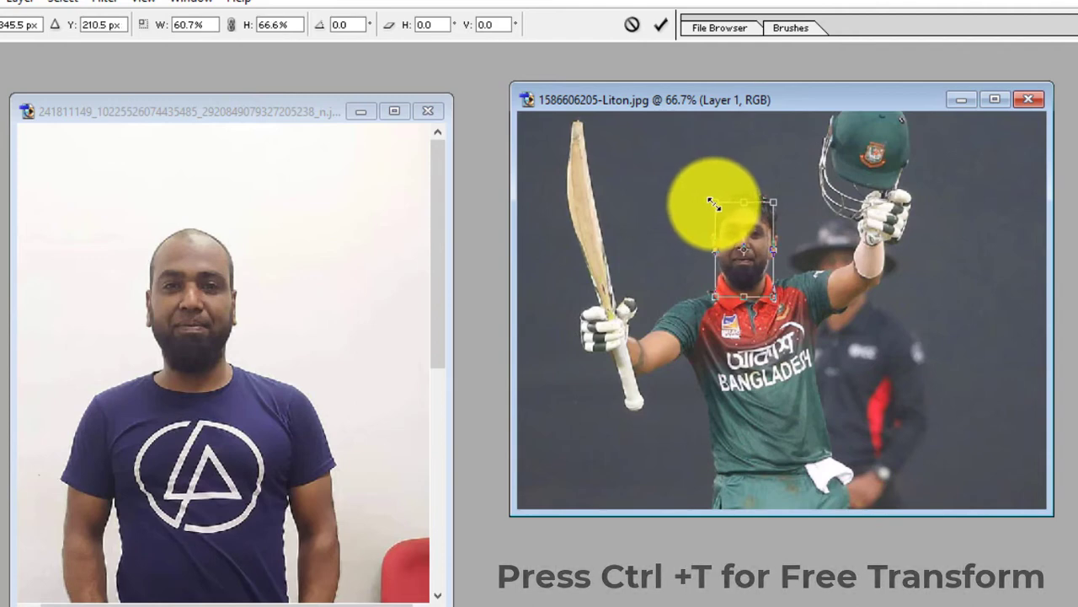
pyautogui.press('Return')
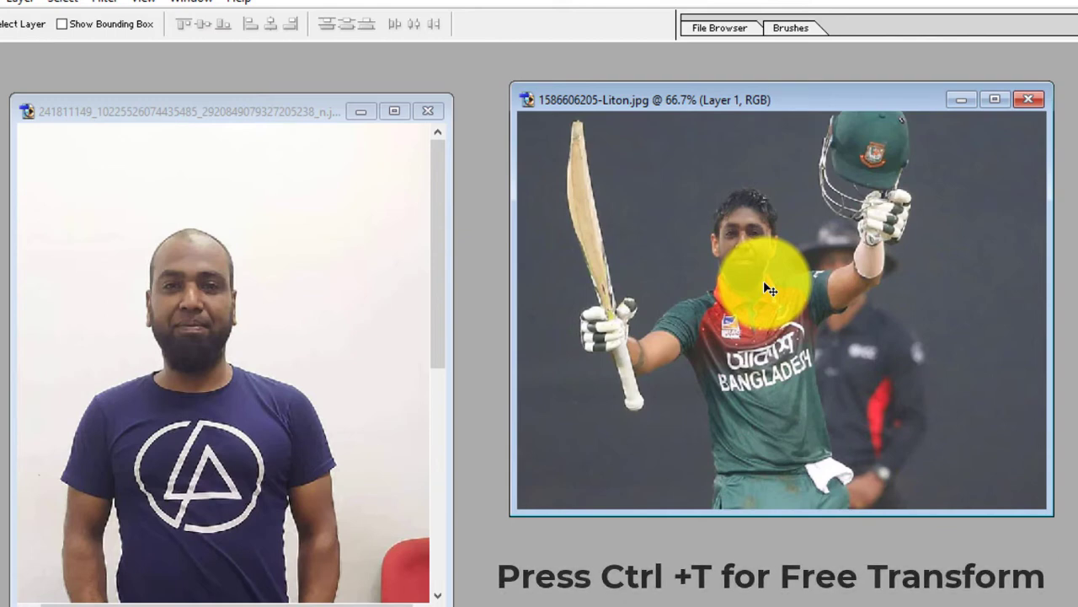
# - Stretch the pasted face taller and wider with Free Transform
pyautogui.hotkey('ctrl', 't')
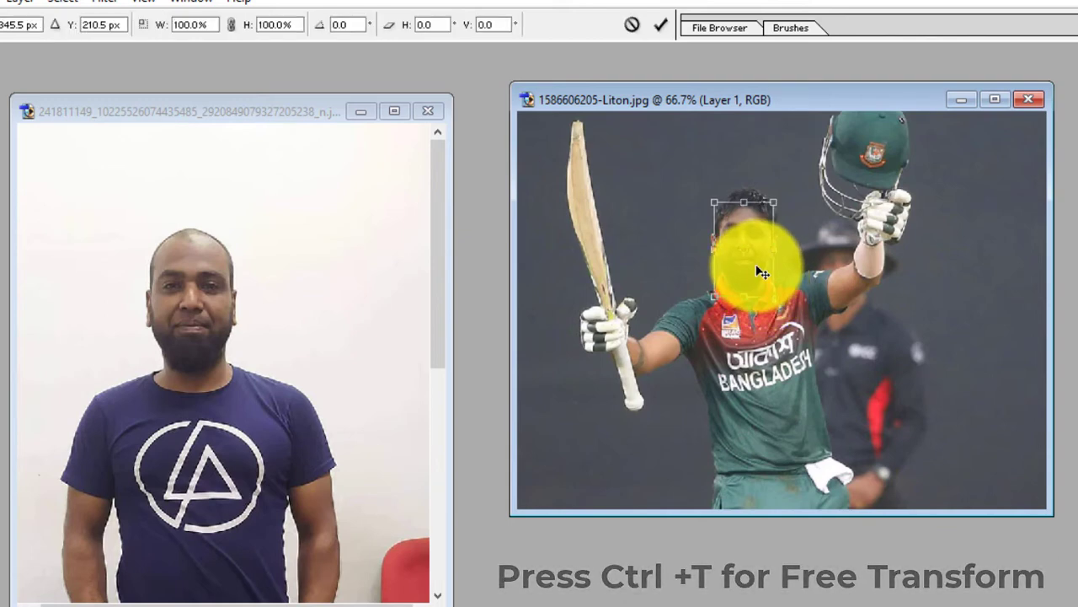
pyautogui.moveTo(744, 202); pyautogui.dragTo(747, 195)
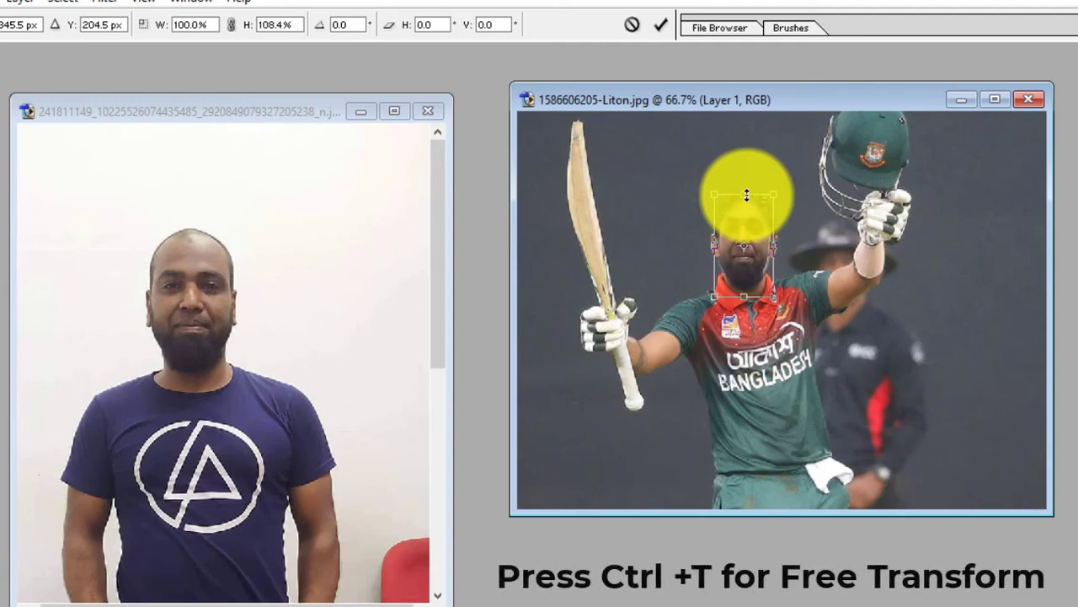
pyautogui.moveTo(774, 243); pyautogui.dragTo(780, 243)
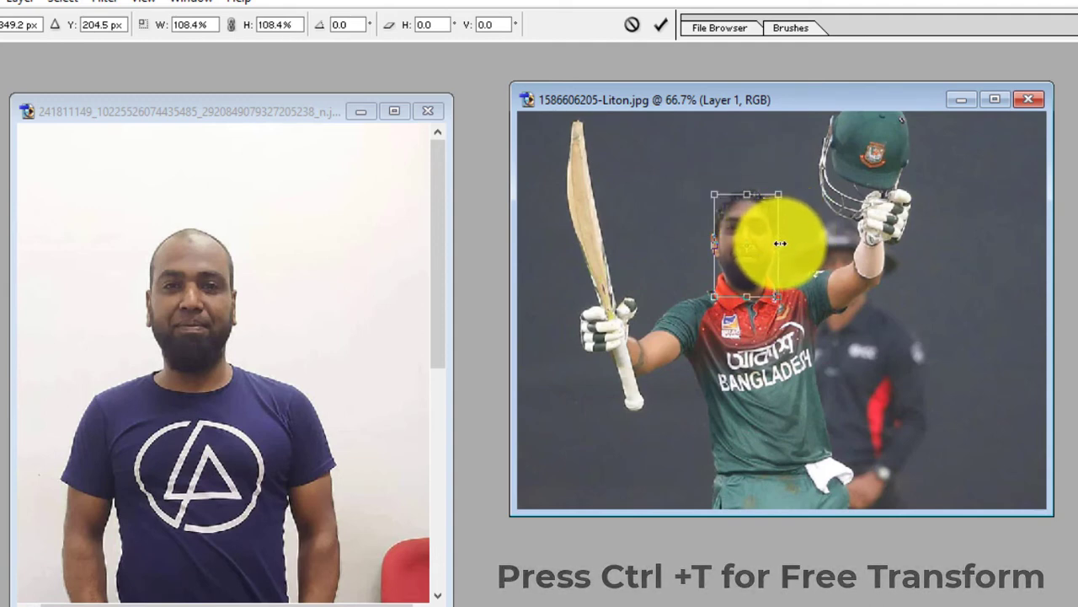
pyautogui.moveTo(715, 243); pyautogui.dragTo(714, 242)
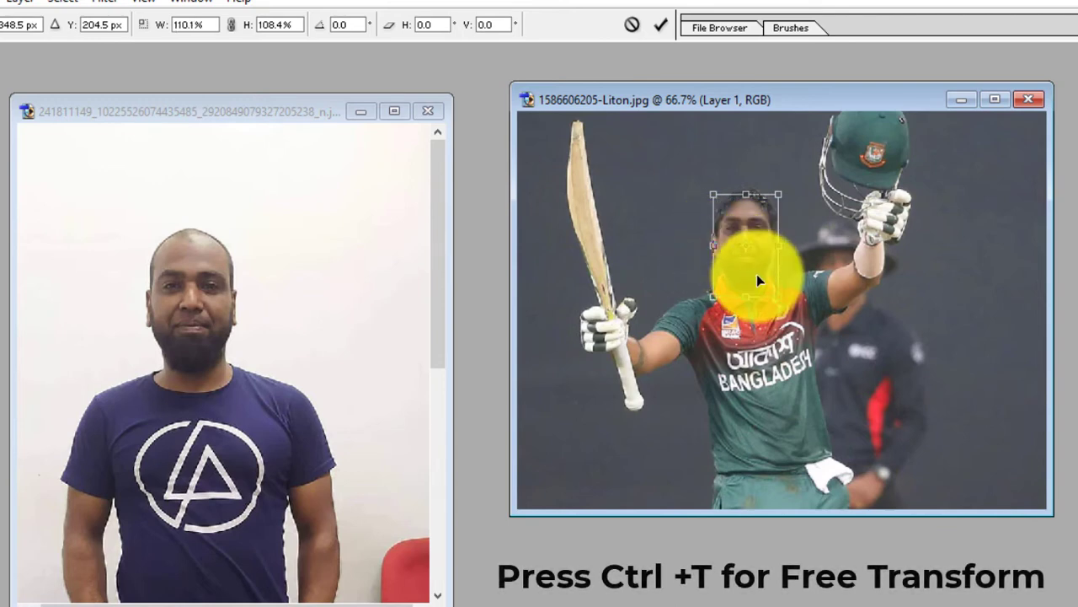
pyautogui.moveTo(747, 296); pyautogui.dragTo(747, 312)
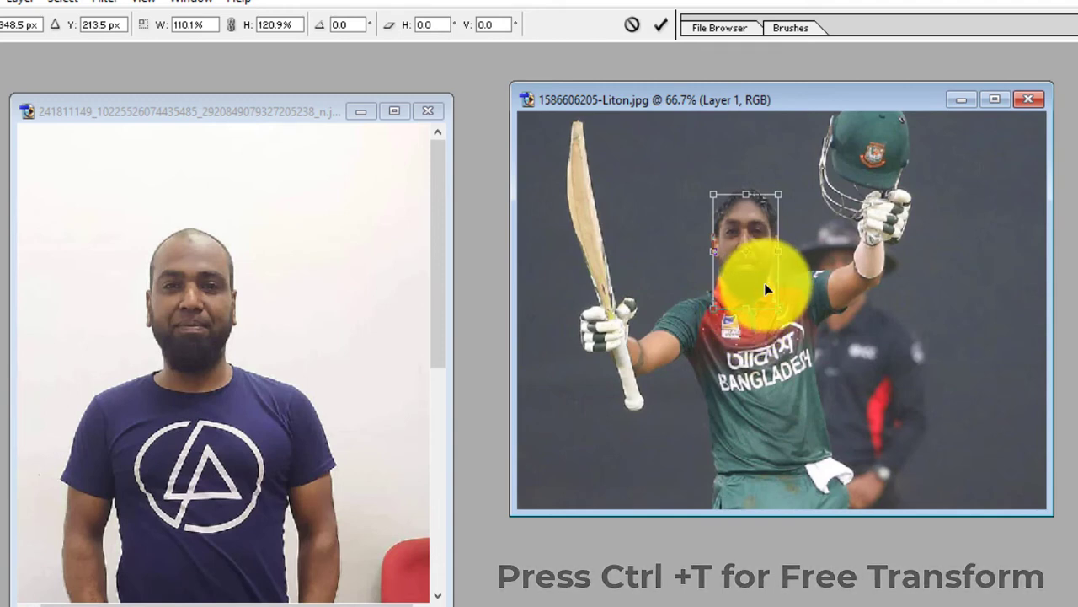
pyautogui.press('Return')
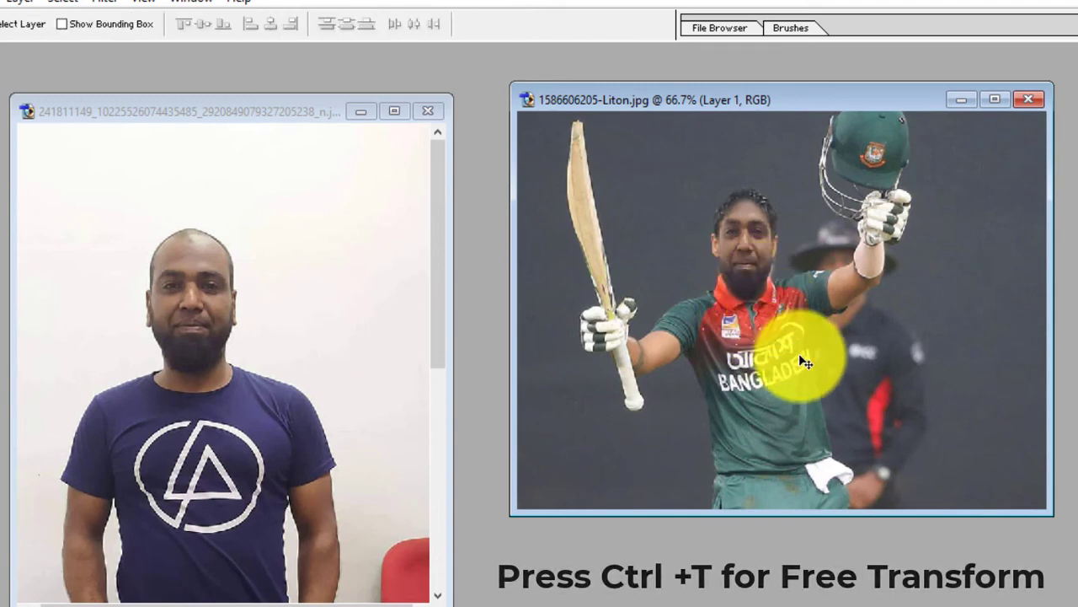
# - Rescale the face to 89%, nudge it up-left and shorten it from the top
pyautogui.hotkey('ctrl', 't')
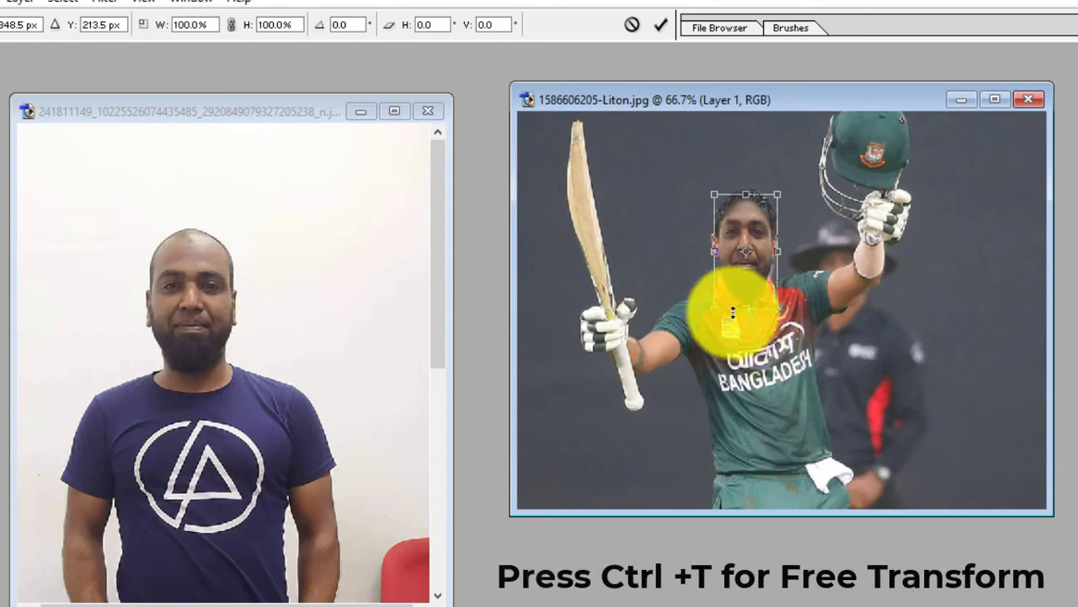
pyautogui.moveTo(711, 307); pyautogui.dragTo(721, 296)
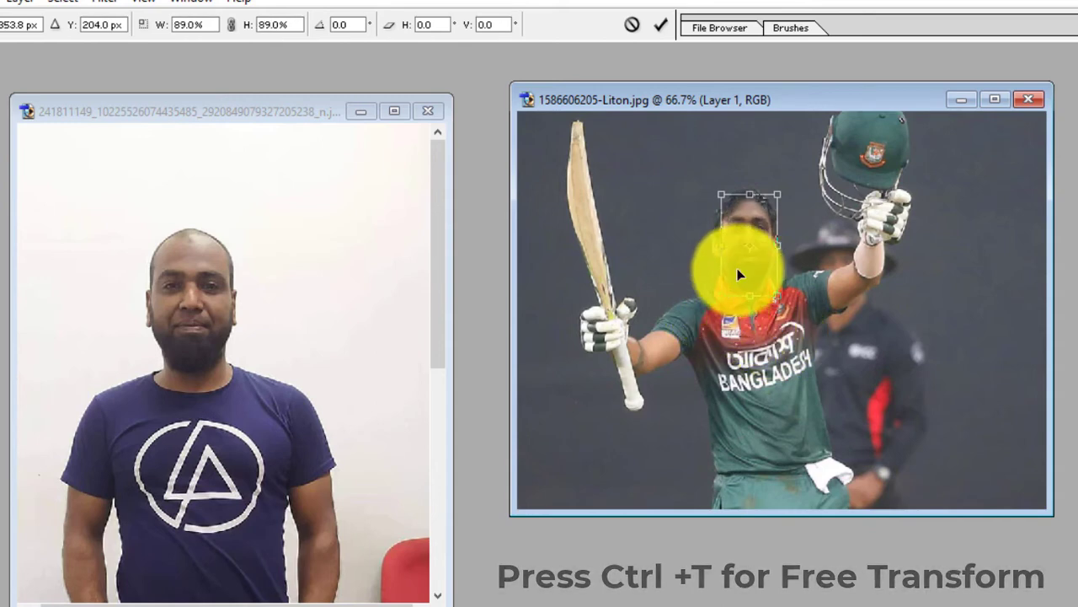
pyautogui.moveTo(754, 233); pyautogui.dragTo(750, 232)
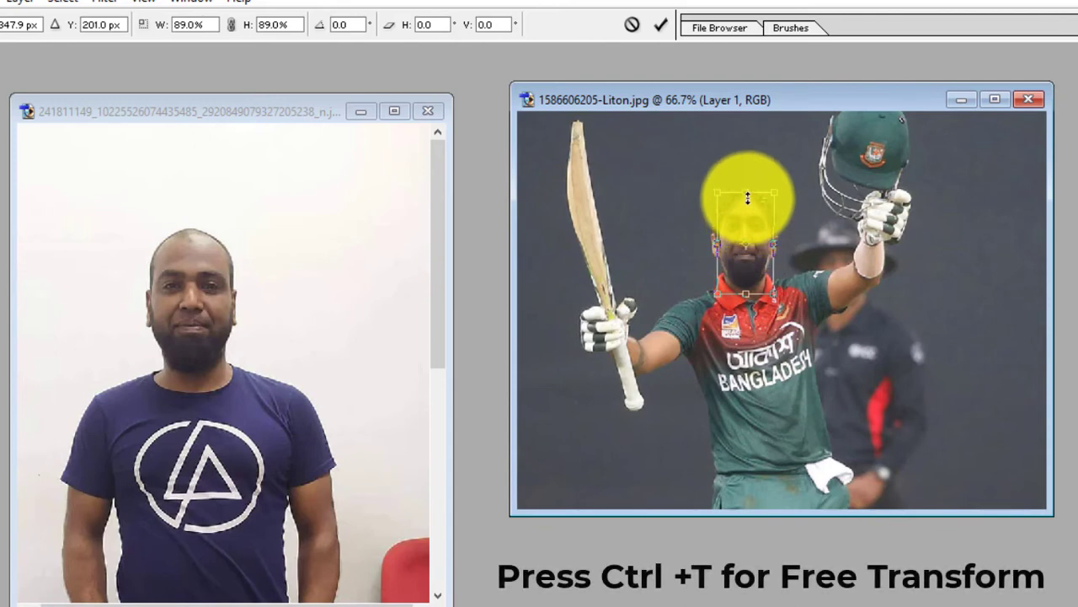
pyautogui.moveTo(747, 193); pyautogui.dragTo(748, 212)
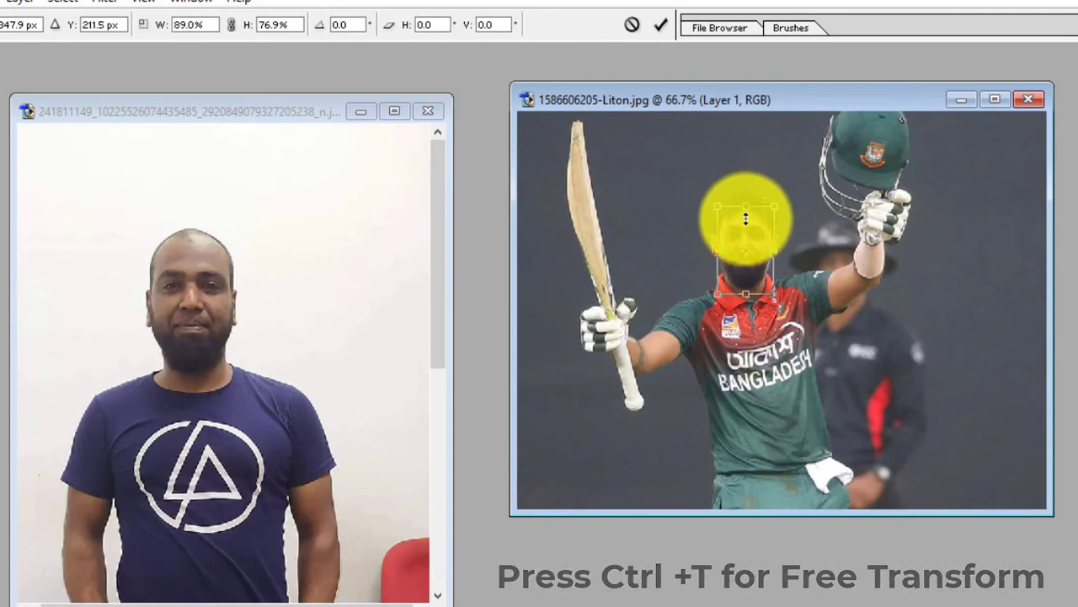
pyautogui.press('Return')
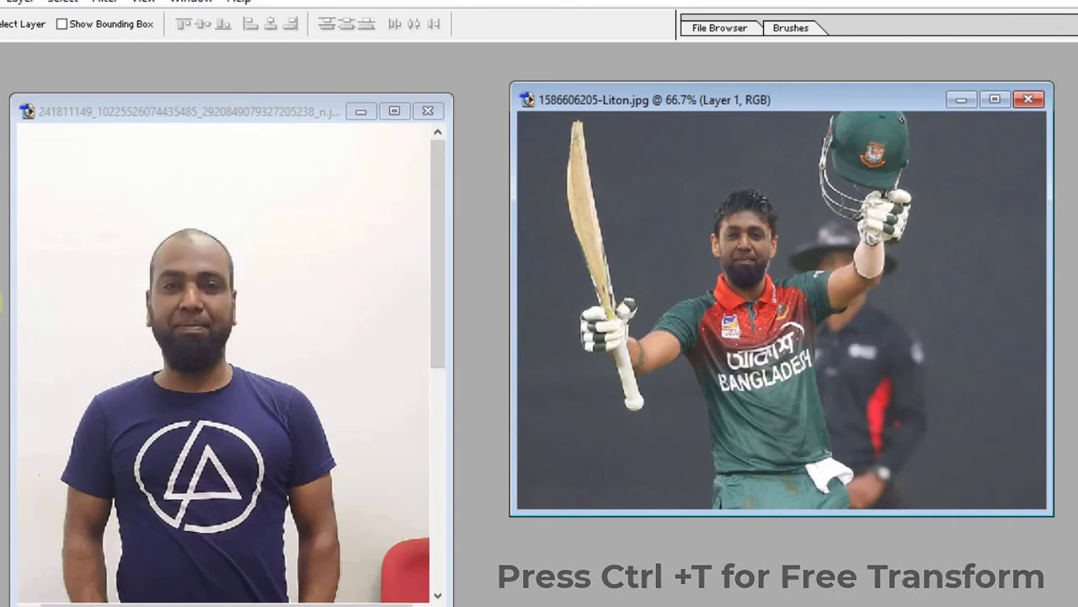
# - Refine the pasted face using the Eyedropper, Magic Wand and feathered Marquee, then clear the selection
pyautogui.press('i')
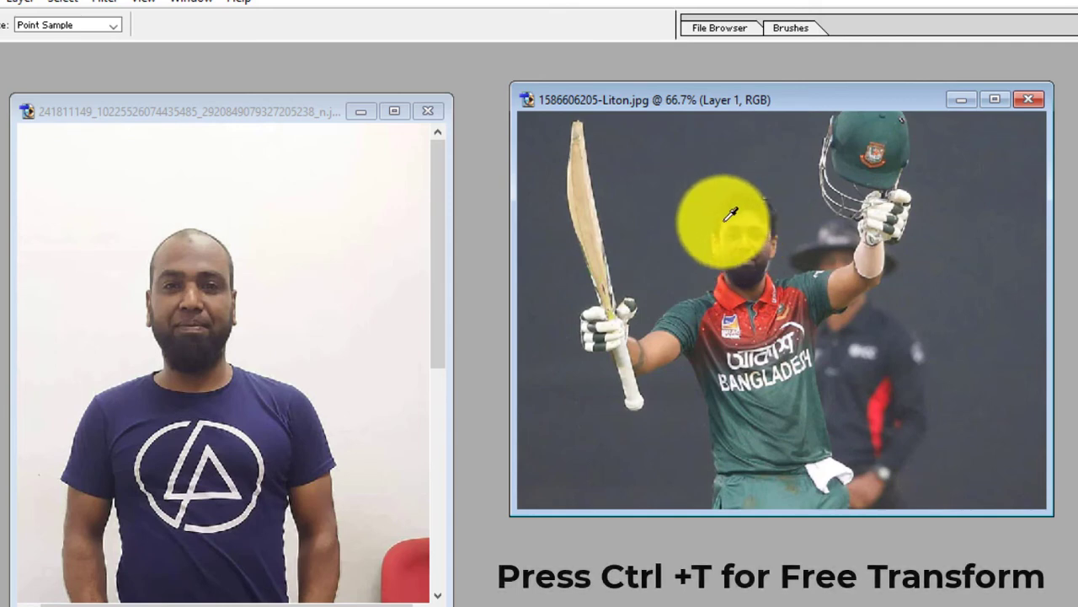
pyautogui.press('w')
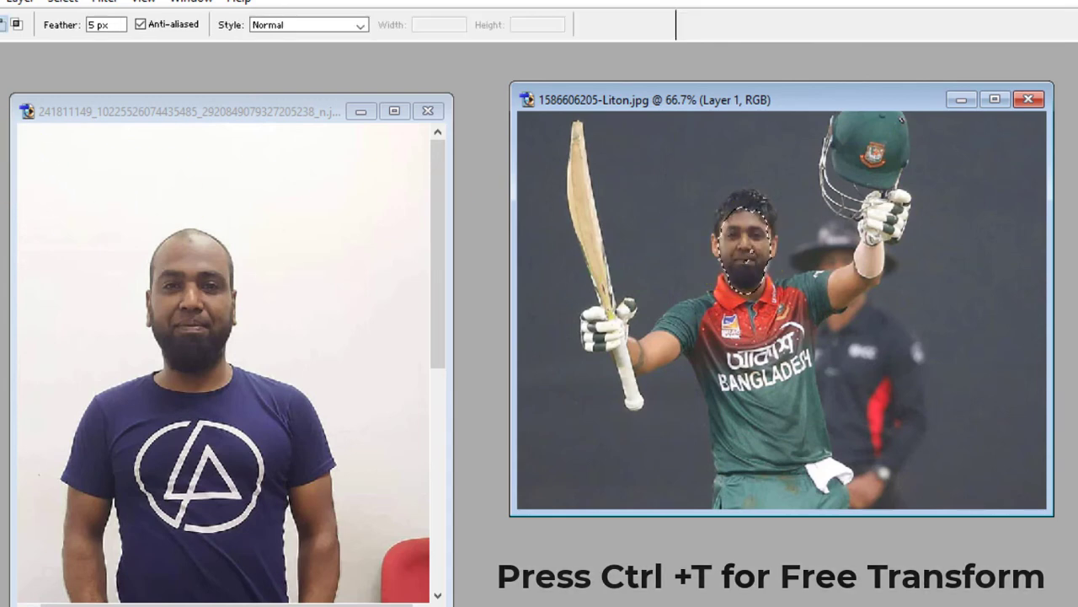
pyautogui.click(2, 151)
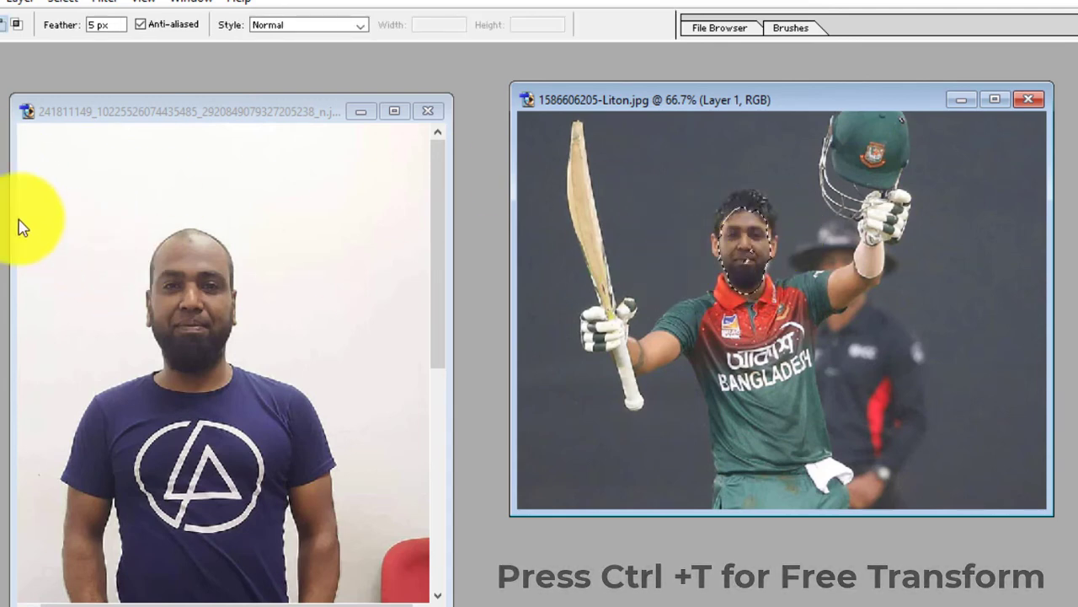
pyautogui.press('w')
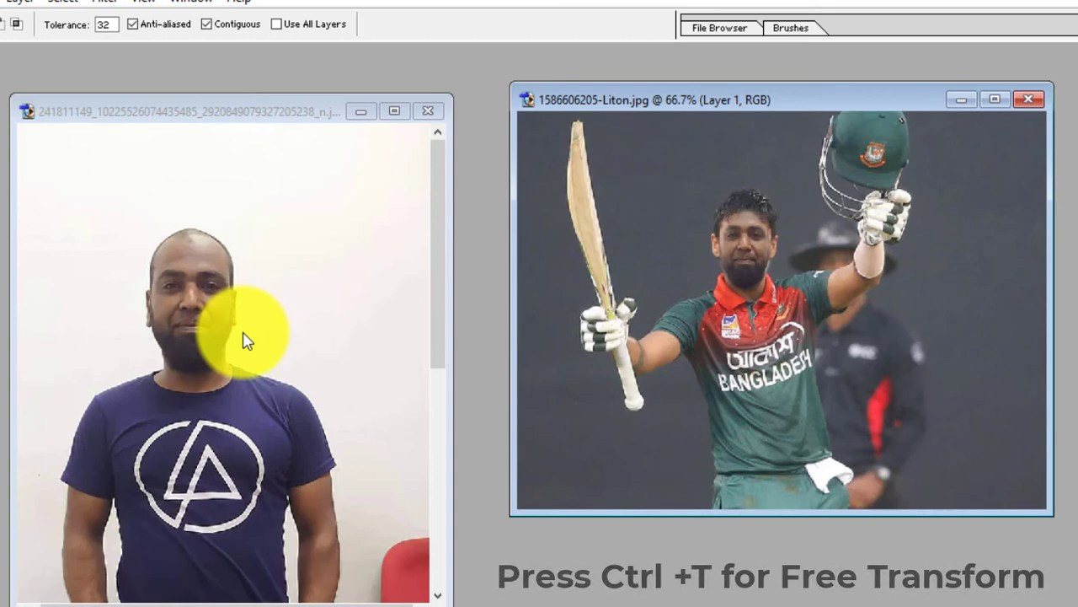
# - Close the bearded man's source photo without saving its changes
pyautogui.click(290, 114)
pyautogui.click(428, 111)
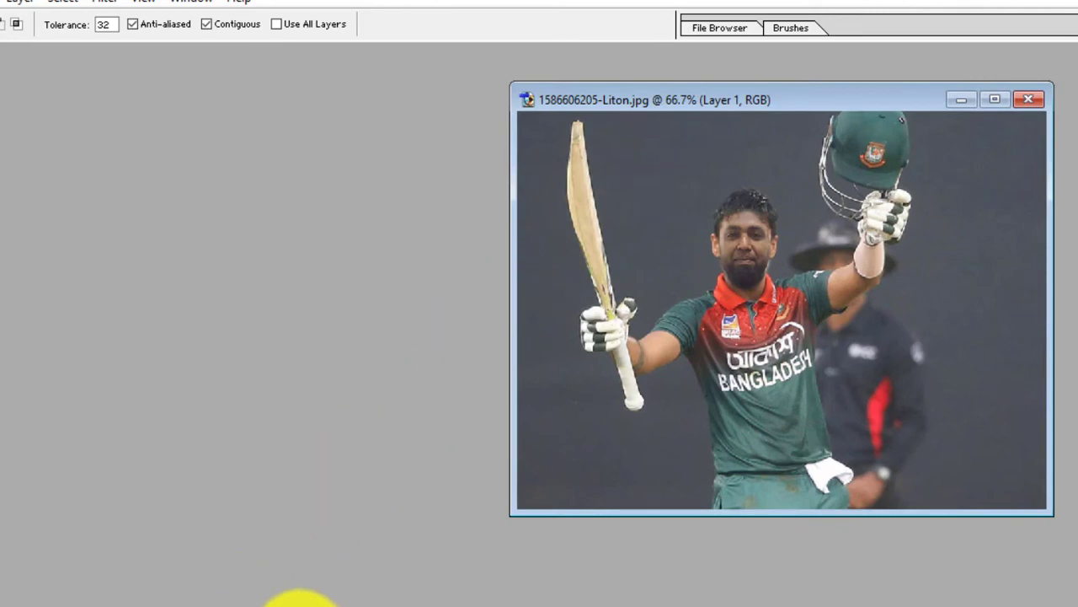
pyautogui.click(337, 600)
pyautogui.click(587, 266)
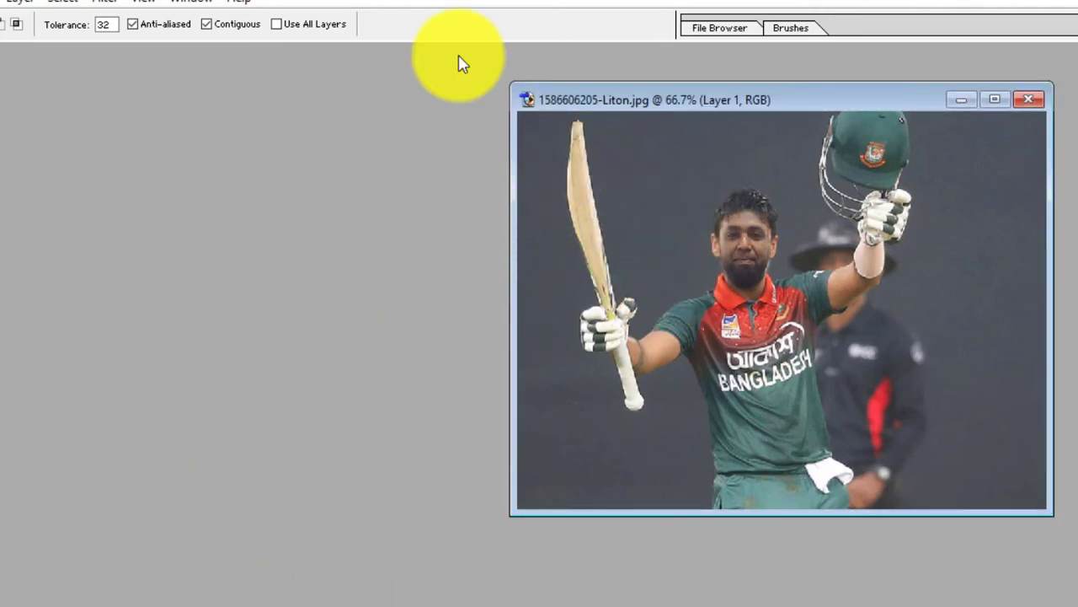
pyautogui.moveTo(789, 101)
pyautogui.mouseDown()
pyautogui.moveTo(853, 106)
pyautogui.moveTo(796, 112)
pyautogui.mouseUp()
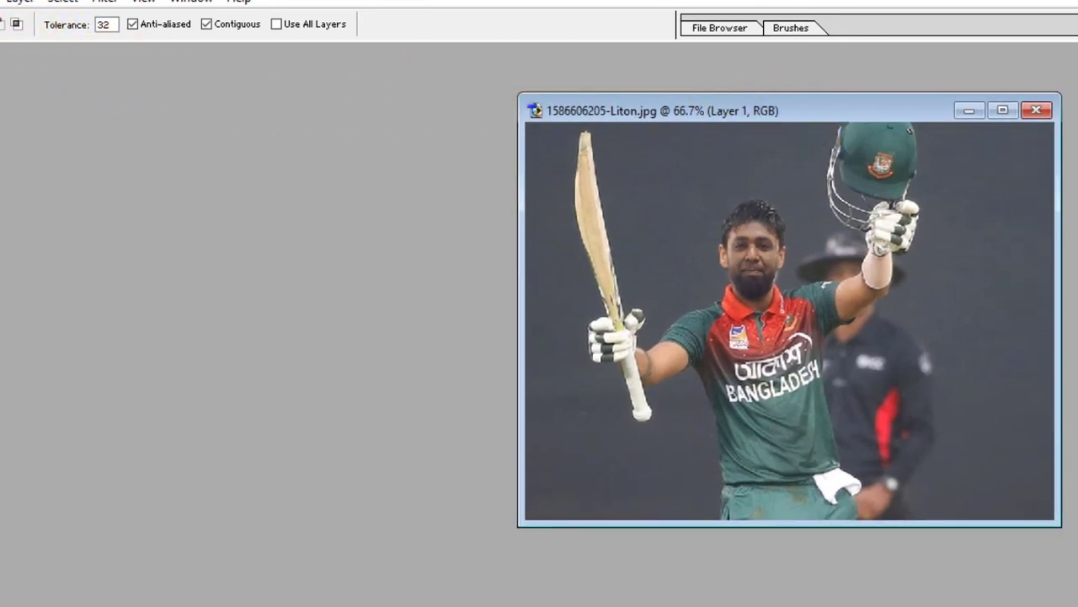
pyautogui.click(84, 157)
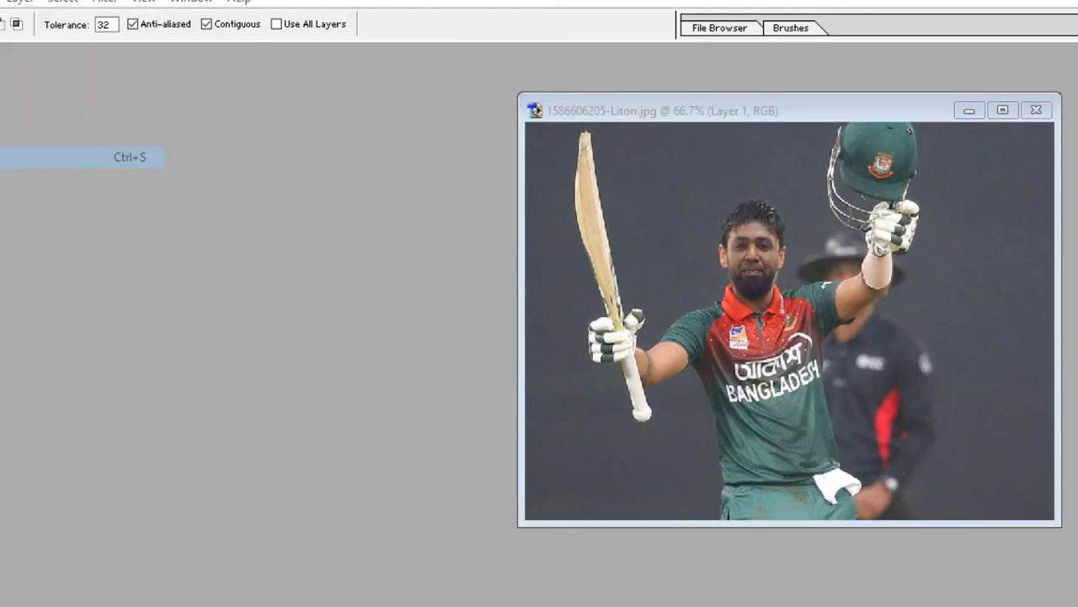
pyautogui.click(393, 448)
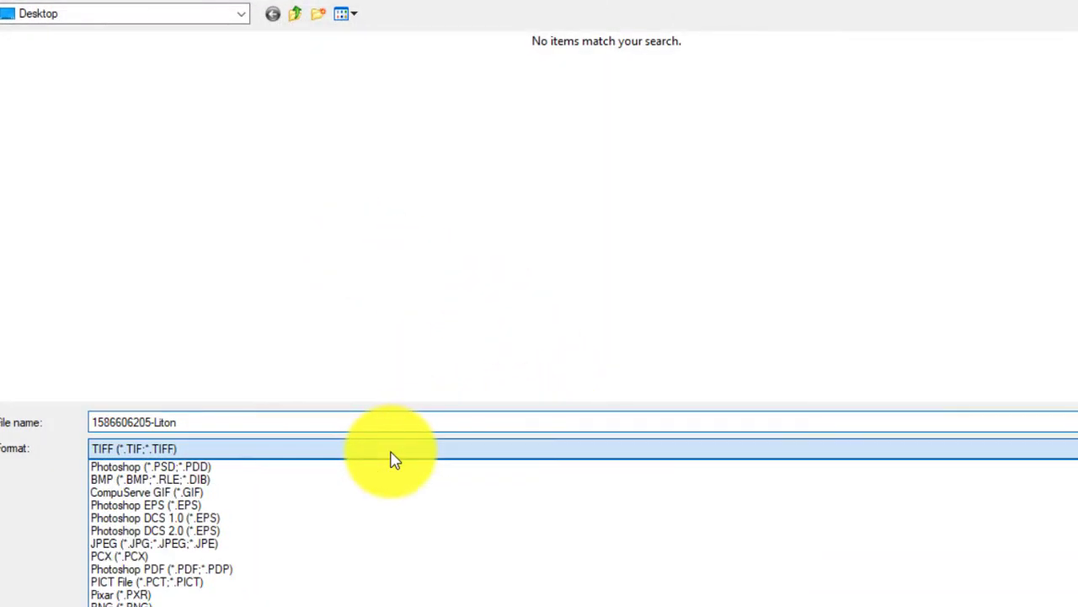
pyautogui.click(323, 543)
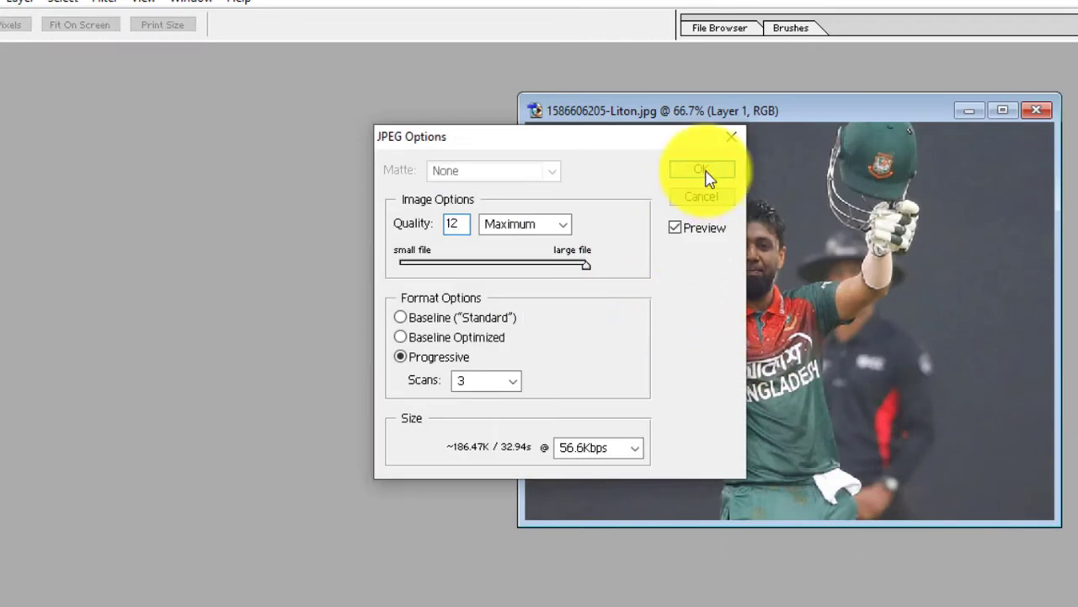
pyautogui.click(704, 168)
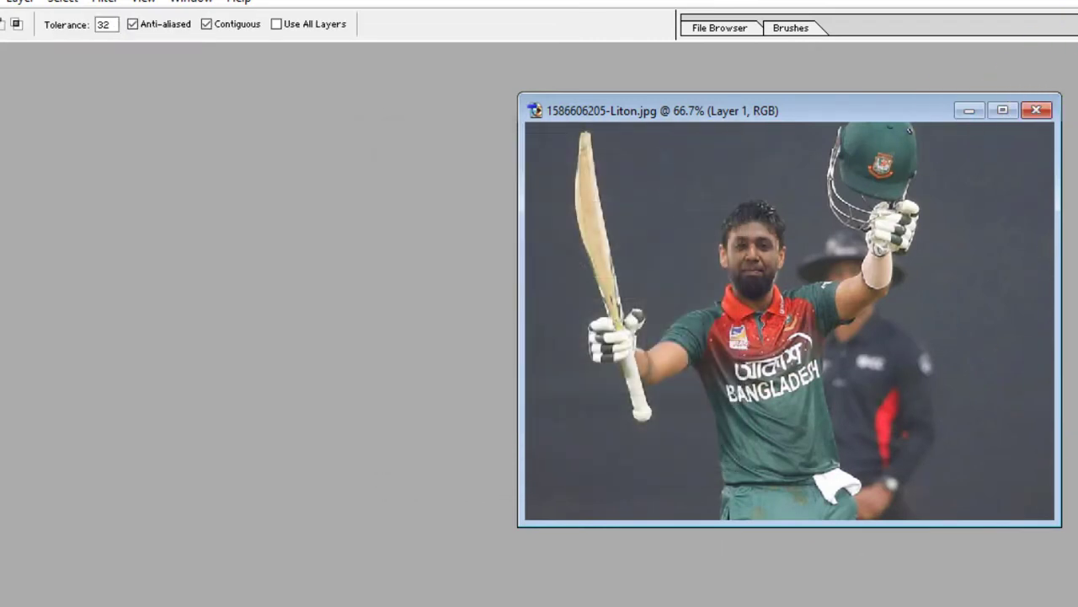
pyautogui.click(1036, 109)
pyautogui.click(587, 265)
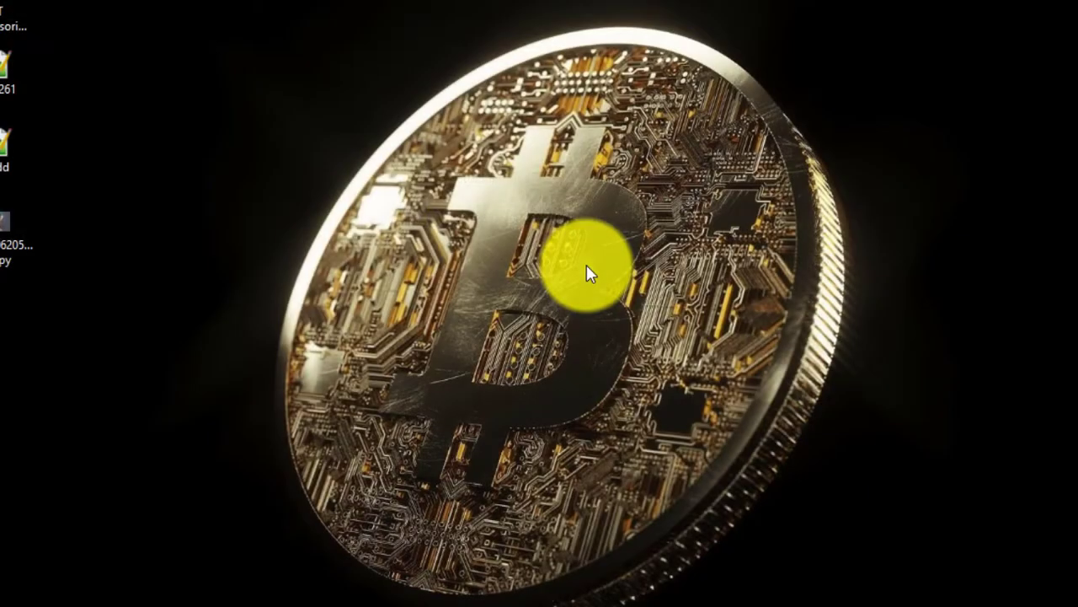
# - Open the saved copy in Picasa Photo Viewer and step to the original Liton photo
pyautogui.doubleClick(4, 226)
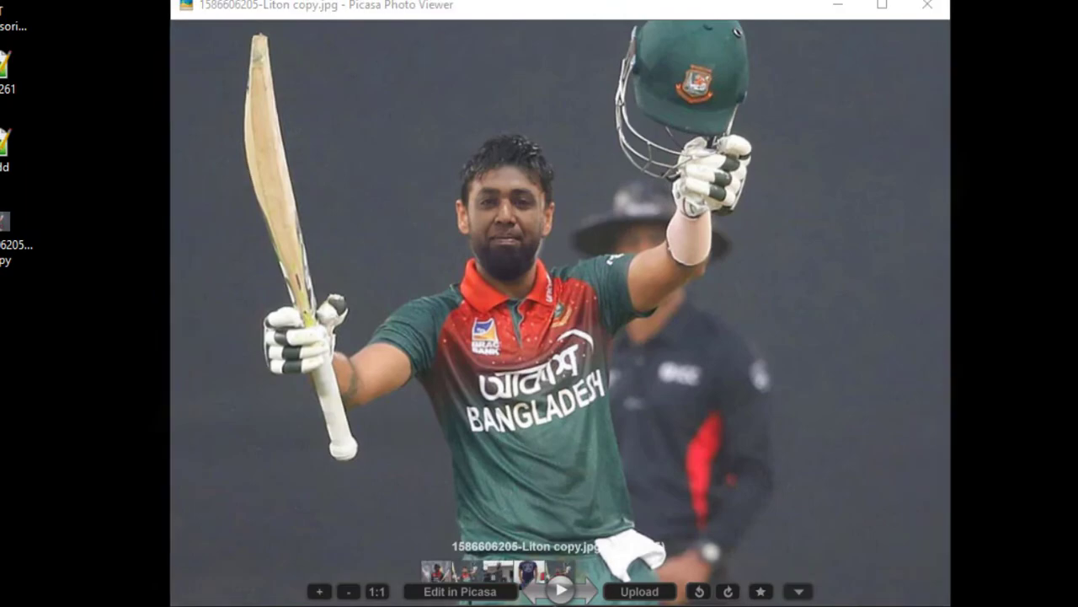
pyautogui.press('Right')
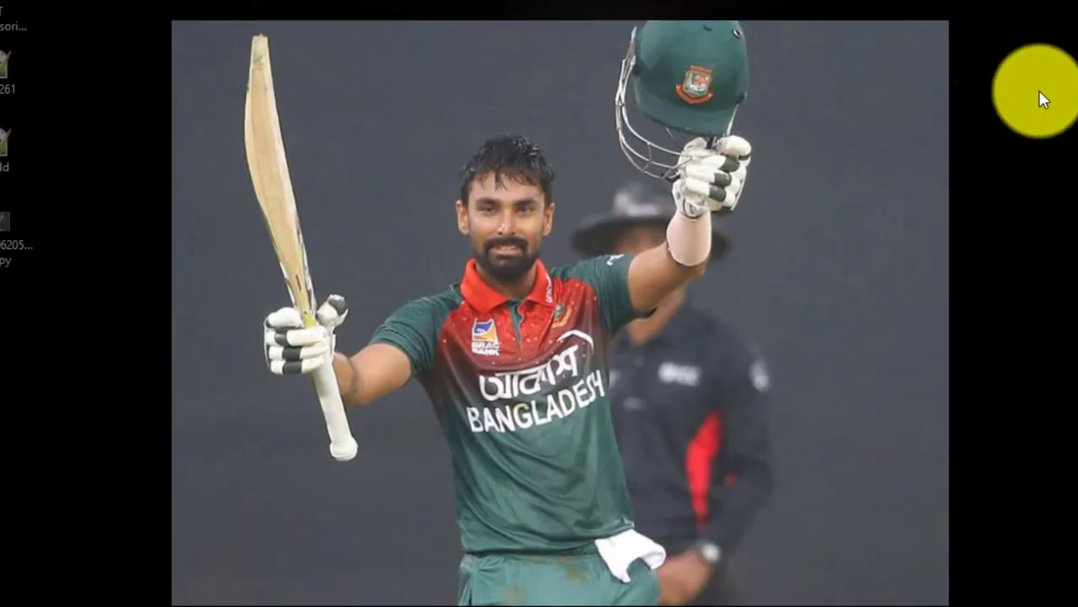
pyautogui.rightClick(1047, 110)
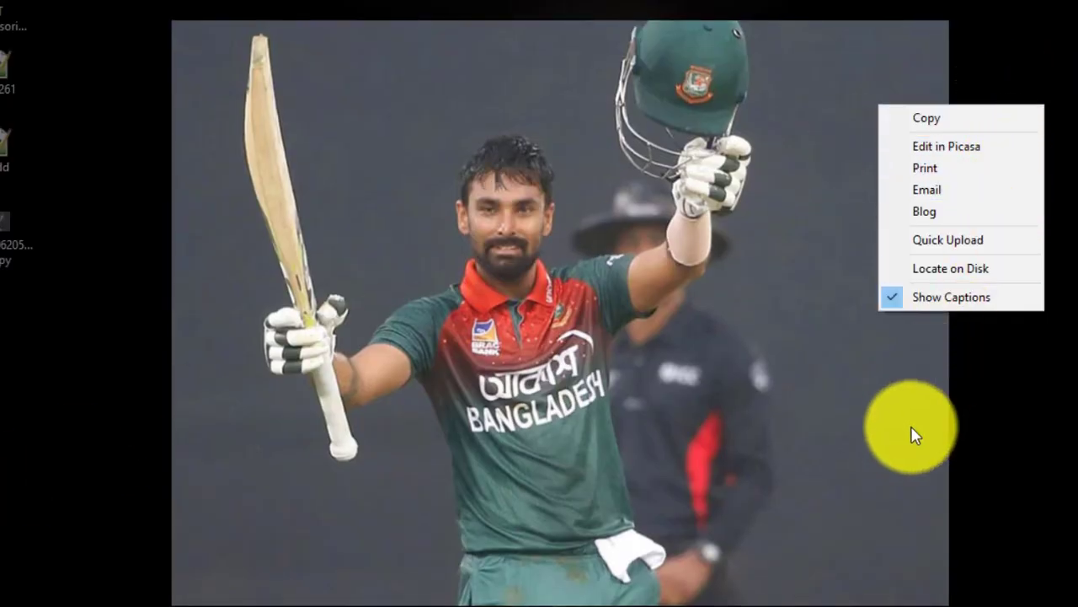
pyautogui.rightClick(876, 439)
pyautogui.click(843, 4)
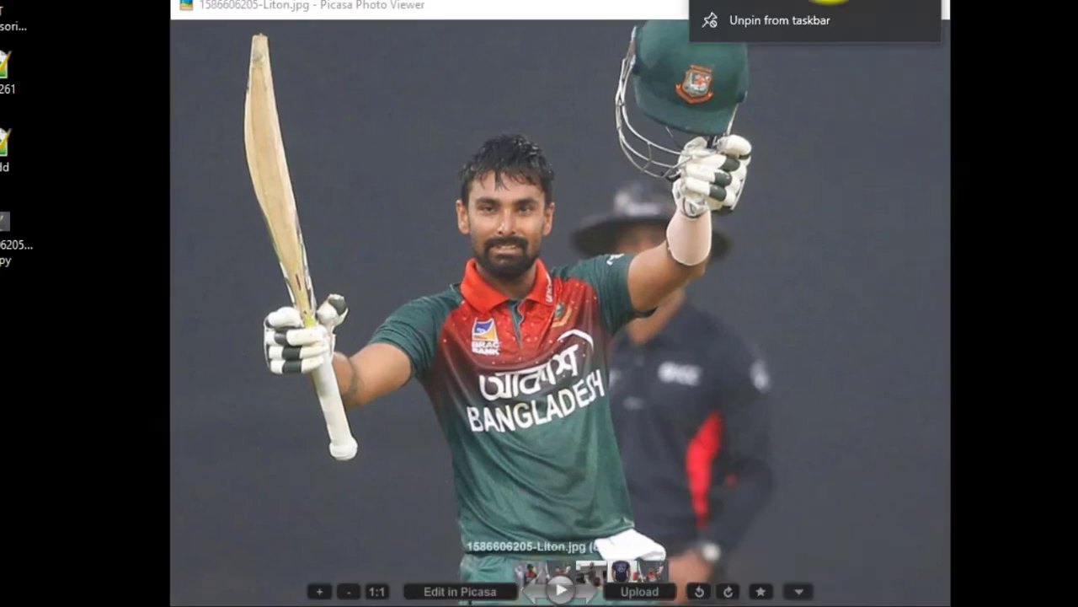
# - Resize and reposition the viewer window, then reopen the saved copy from the desktop
pyautogui.moveTo(643, 8)
pyautogui.mouseDown()
pyautogui.moveTo(462, 30)
pyautogui.moveTo(905, 2)
pyautogui.mouseUp()
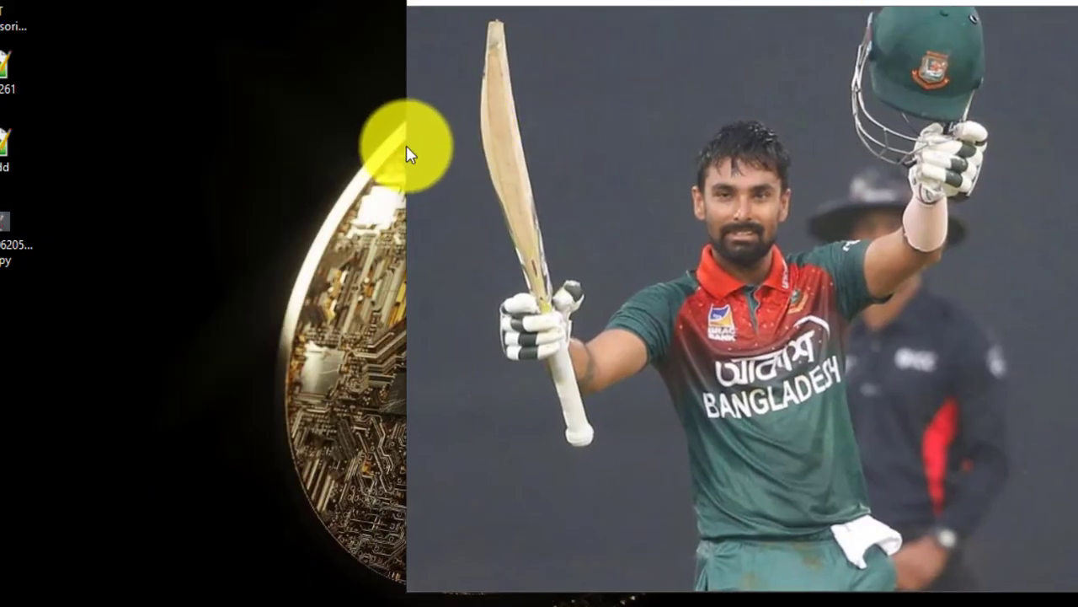
pyautogui.moveTo(407, 147); pyautogui.dragTo(672, 122)
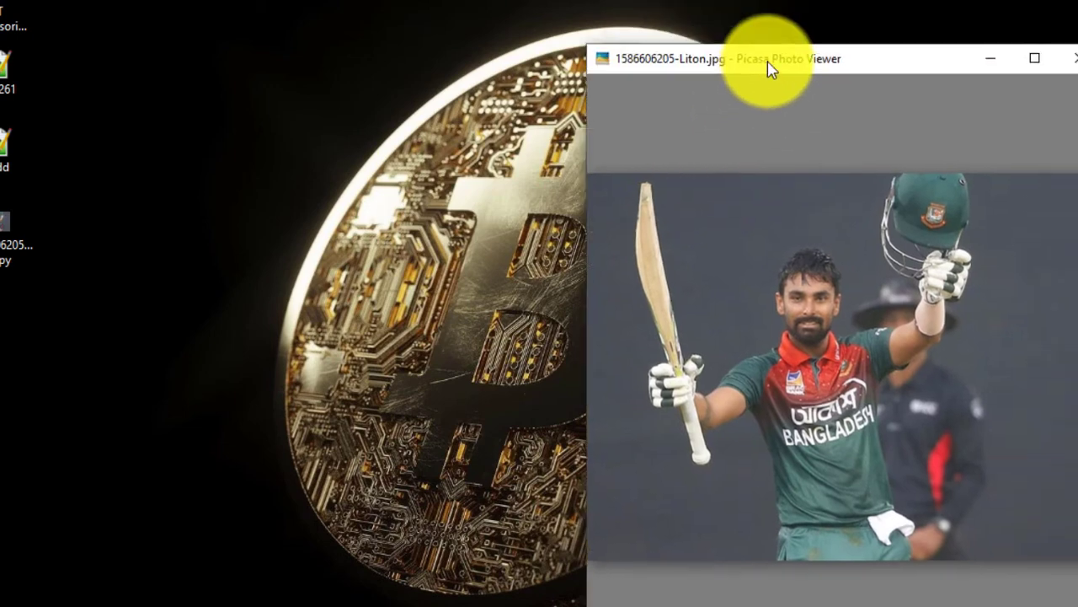
pyautogui.moveTo(853, 9); pyautogui.dragTo(638, 89)
pyautogui.click(5, 235)
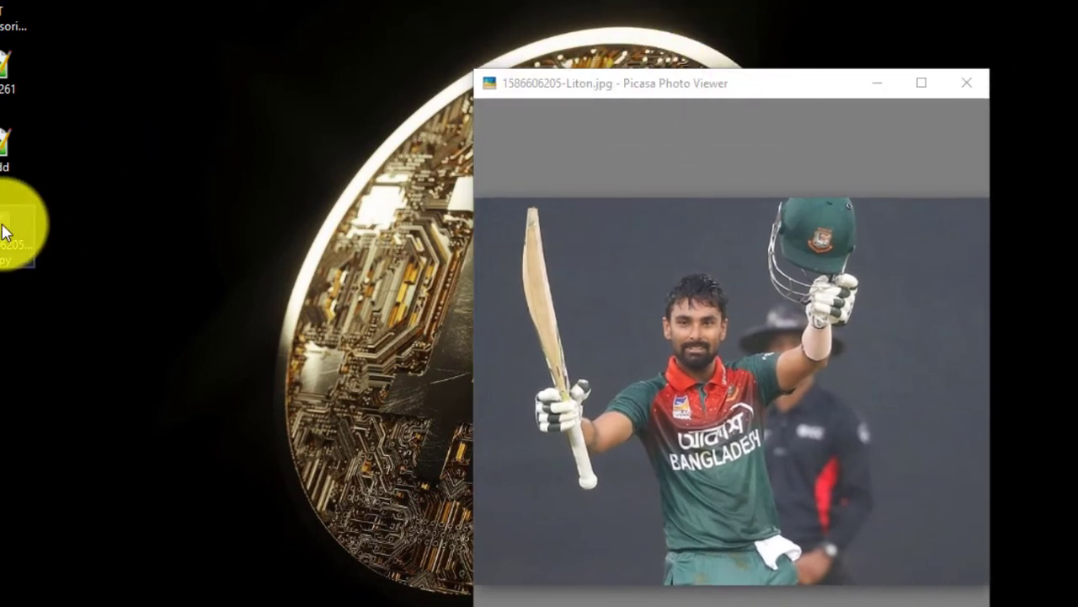
pyautogui.rightClick(5, 233)
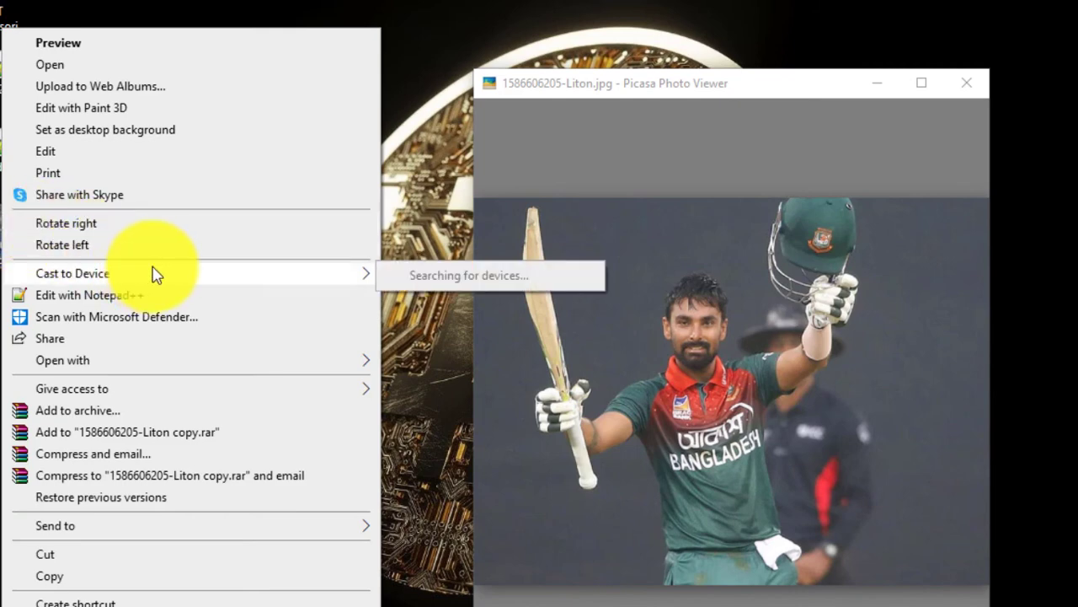
pyautogui.click(150, 64)
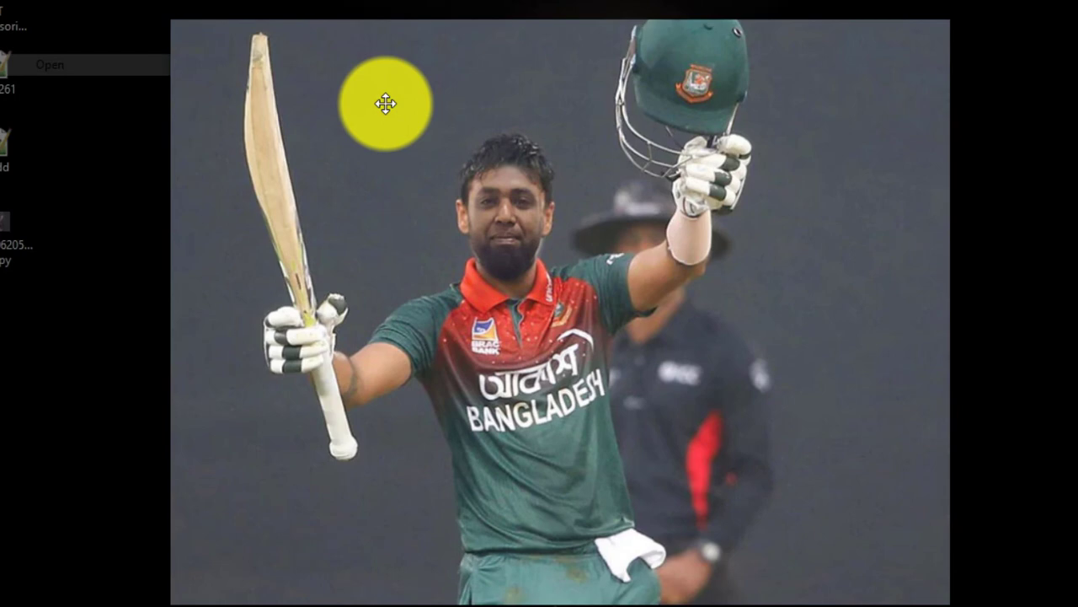
pyautogui.moveTo(385, 103)
pyautogui.mouseDown()
pyautogui.moveTo(335, 145)
pyautogui.moveTo(380, 136)
pyautogui.mouseUp()
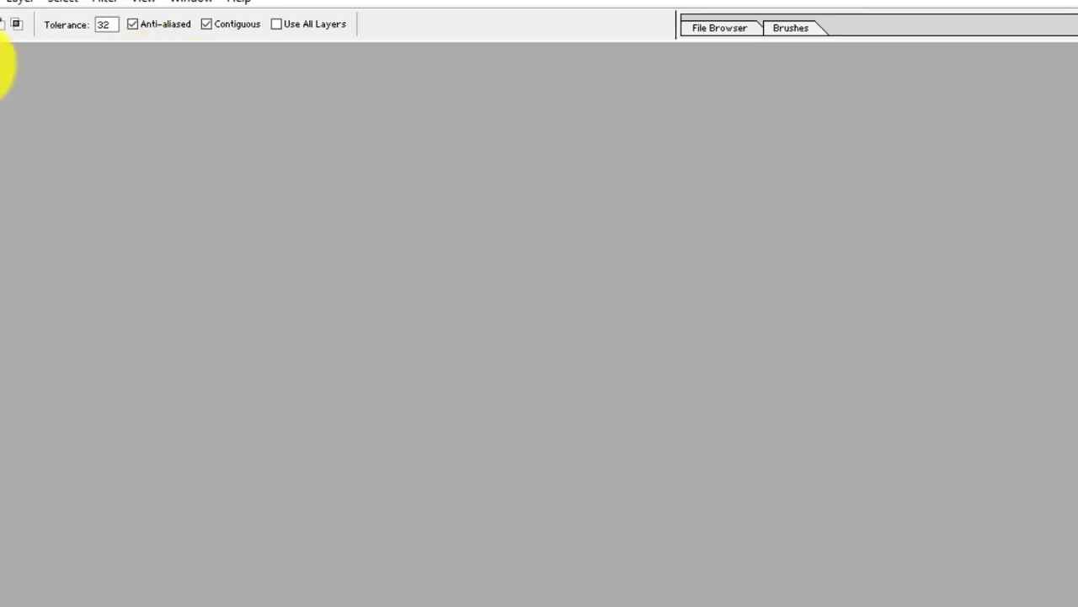
pyautogui.hotkey('alt', 'f')
pyautogui.press('Return')
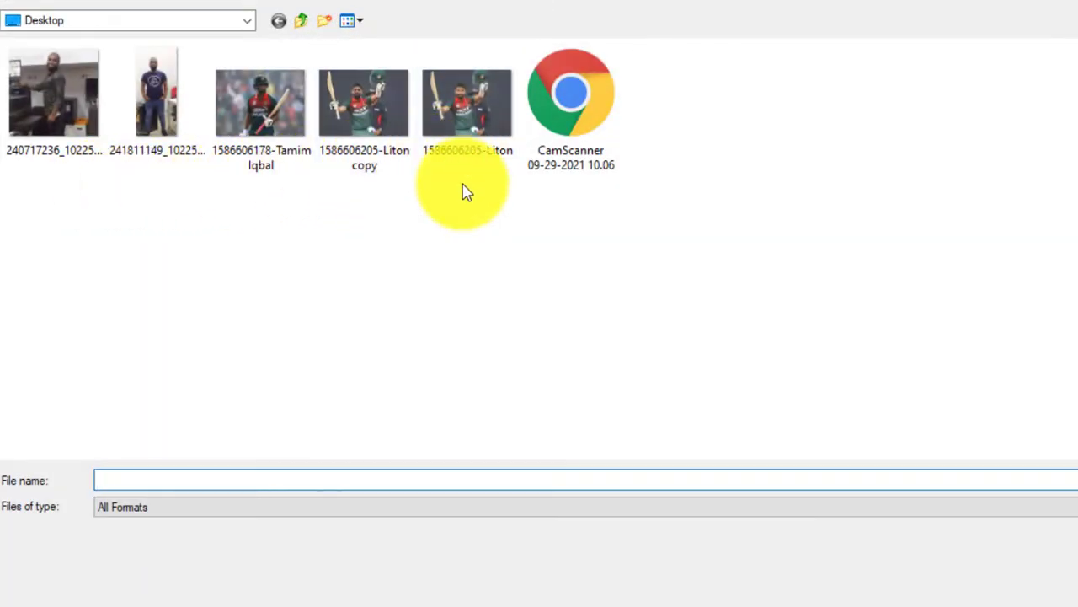
pyautogui.click(380, 139)
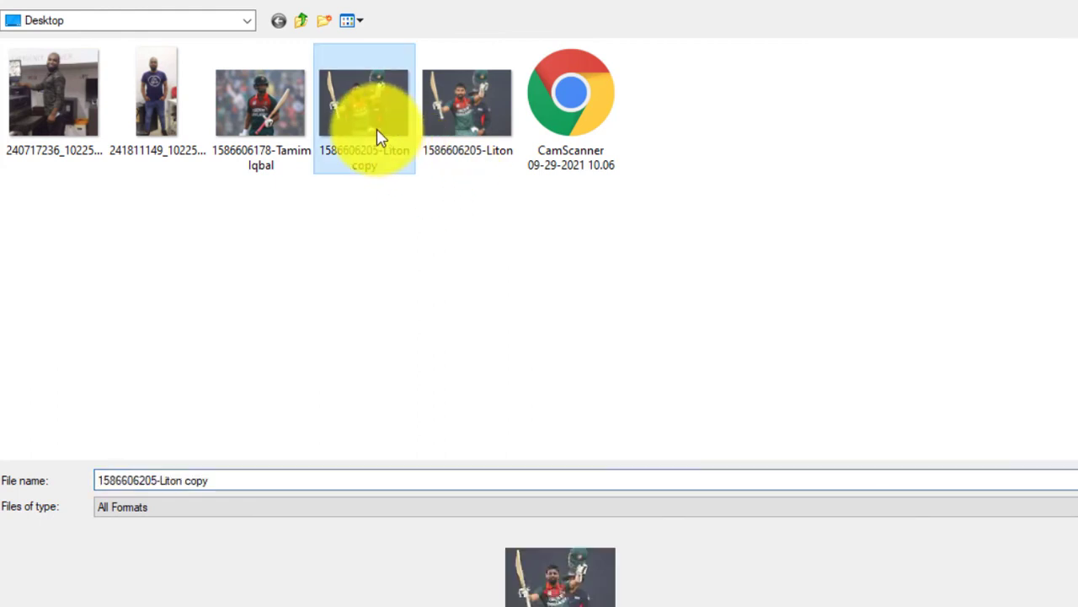
pyautogui.keyDown('ctrl'); pyautogui.click(452, 116); pyautogui.keyUp('ctrl')
pyautogui.press('Return')
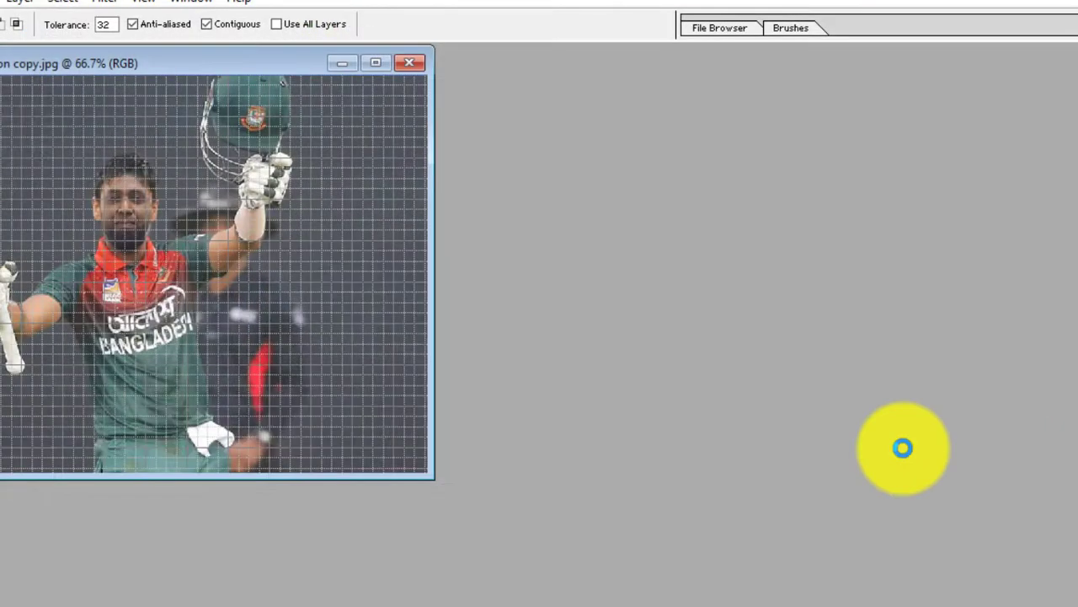
# - Arrange the original on the left and the edited copy beside it
pyautogui.moveTo(225, 74); pyautogui.dragTo(853, 84)
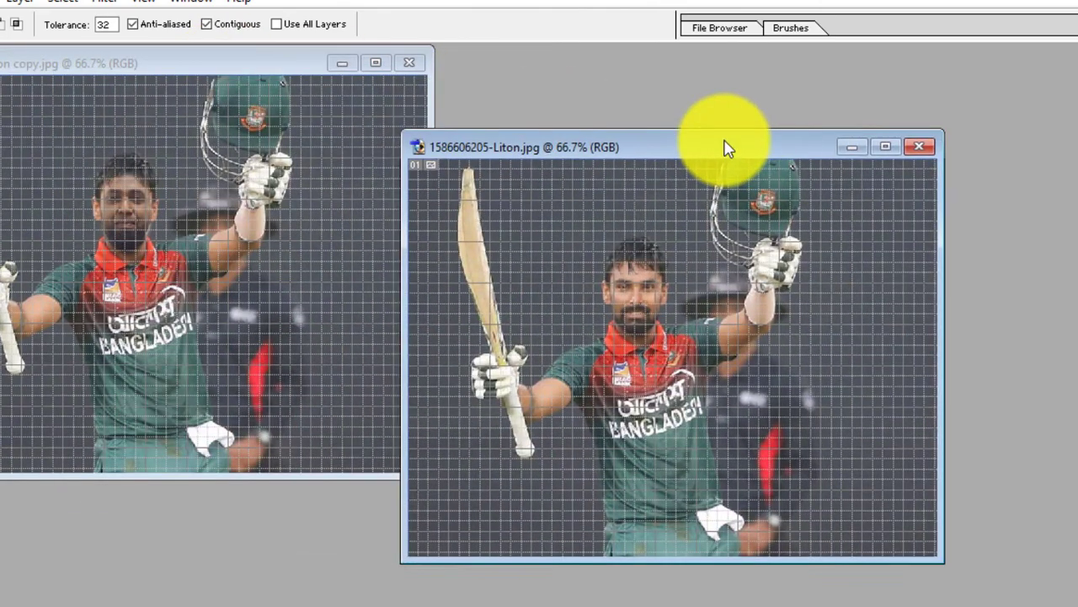
pyautogui.click(289, 72)
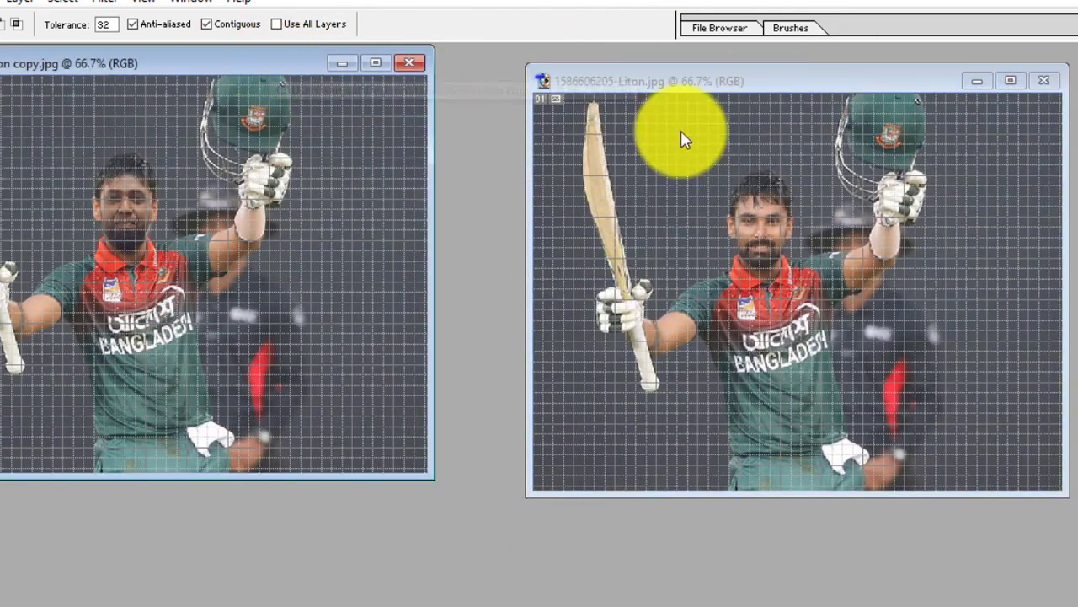
pyautogui.moveTo(281, 67); pyautogui.dragTo(1017, 171)
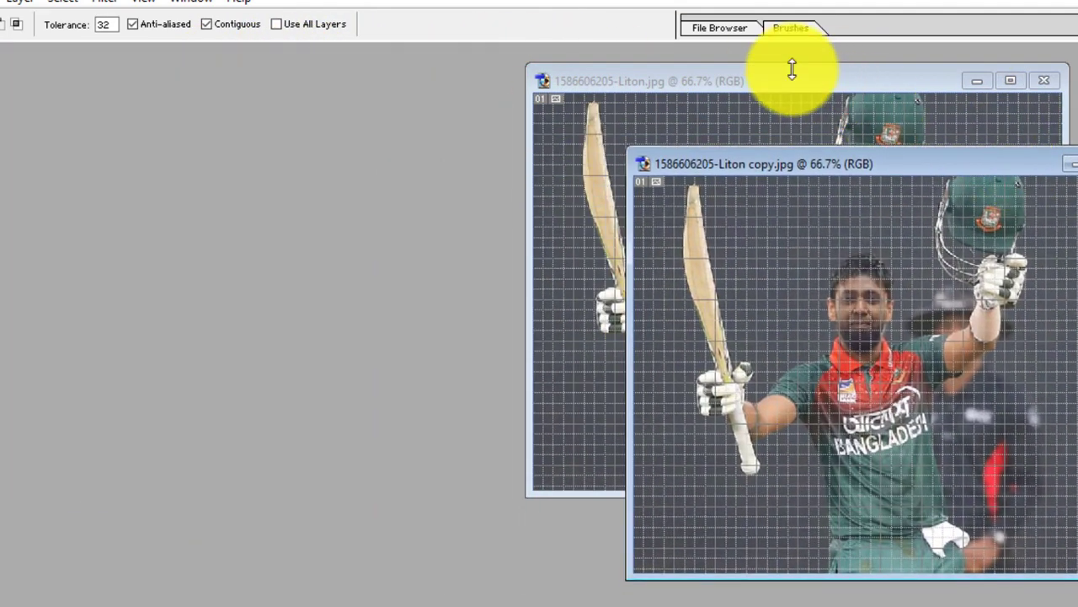
pyautogui.click(783, 91)
pyautogui.moveTo(801, 79)
pyautogui.mouseDown()
pyautogui.moveTo(390, 109)
pyautogui.moveTo(310, 157)
pyautogui.mouseUp()
pyautogui.click(797, 168)
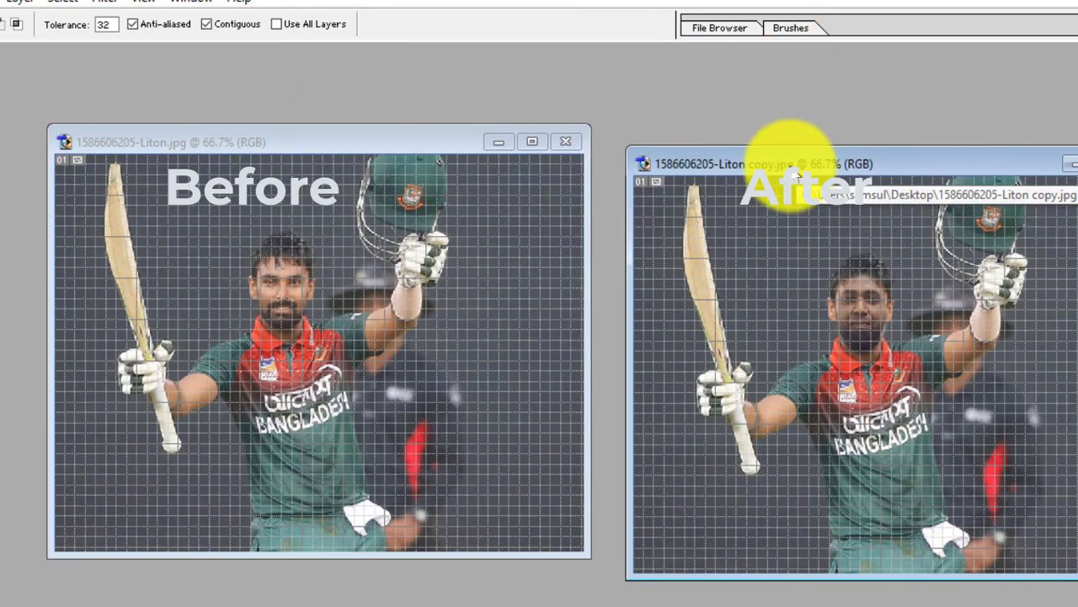
pyautogui.moveTo(836, 163); pyautogui.dragTo(822, 143)
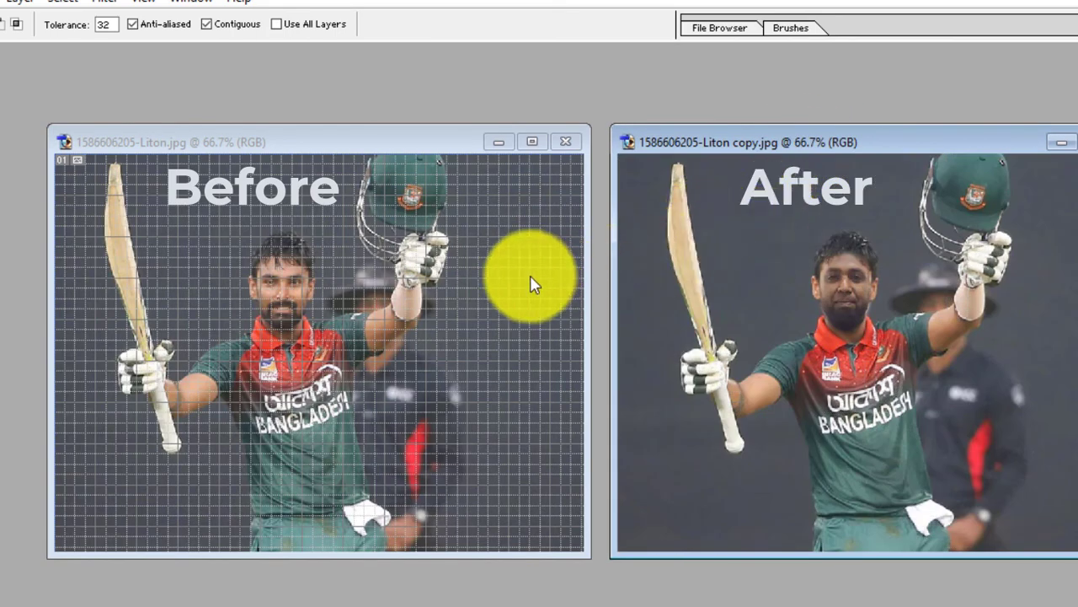
pyautogui.click(515, 282)
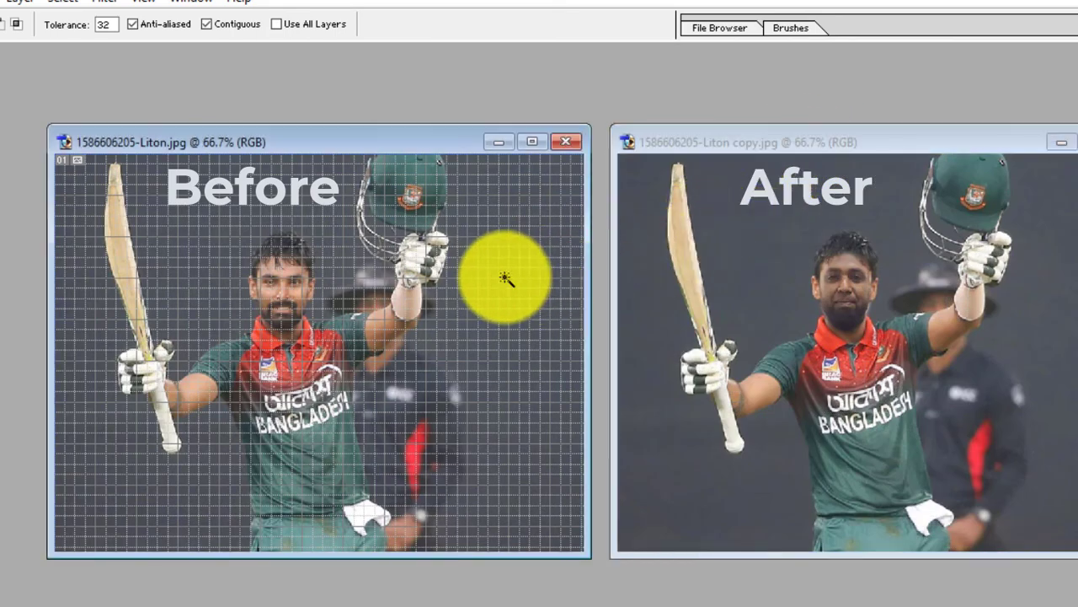